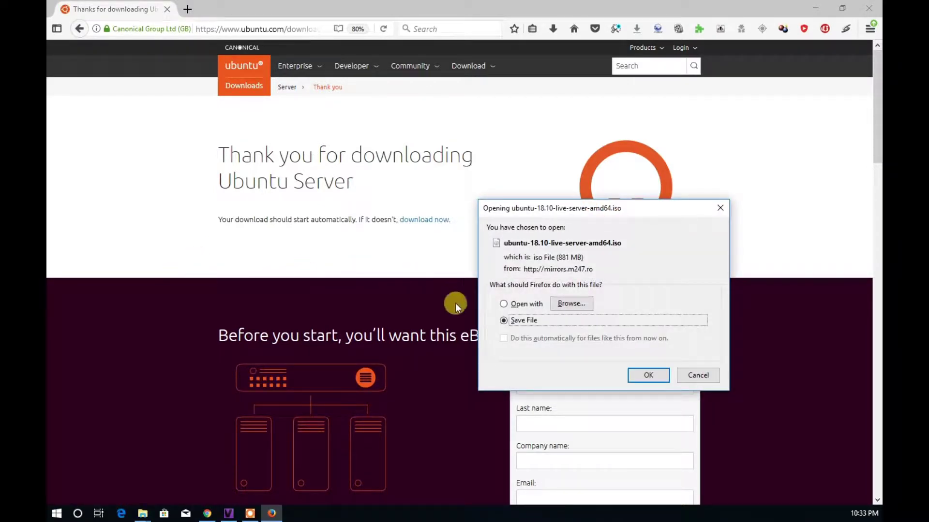
- Save the ubuntu-18.10-live-server-amd64.iso file to disk and check its download progress
click(648, 374)
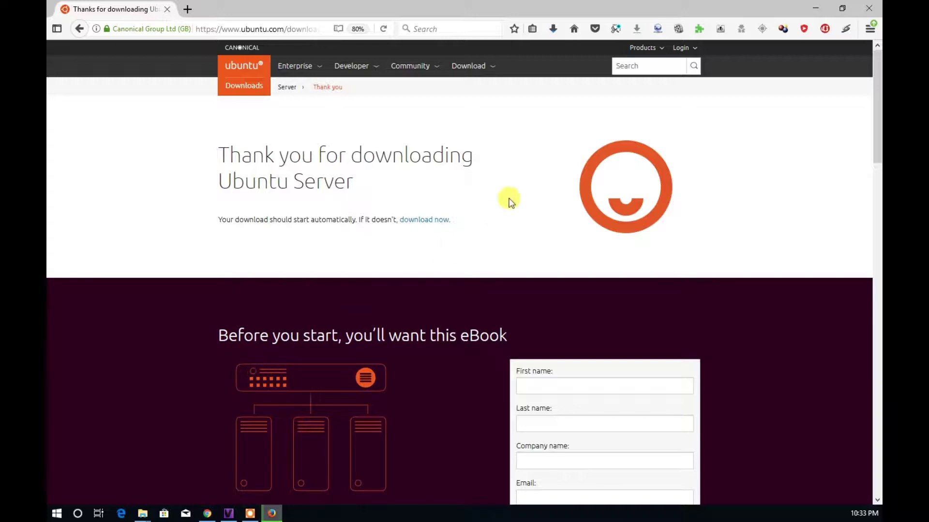
click(555, 30)
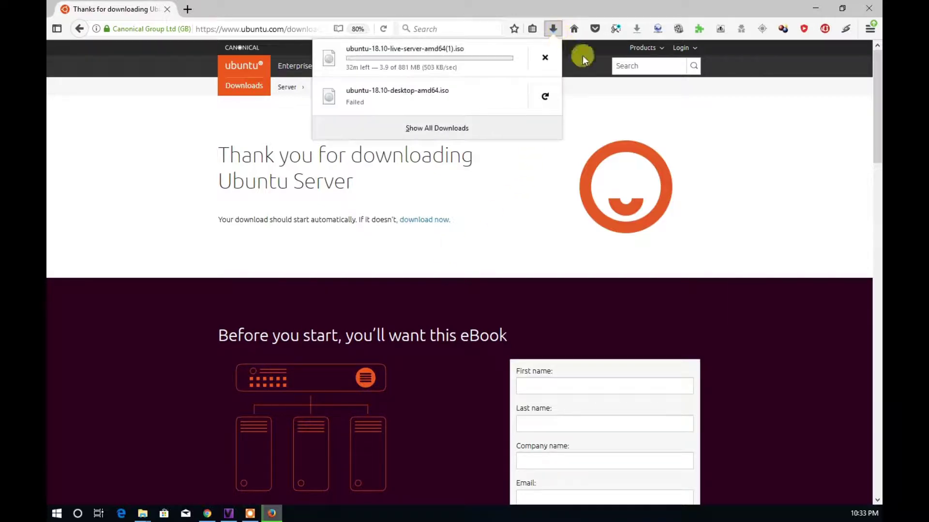
key(ctrl+t)
text(www.)
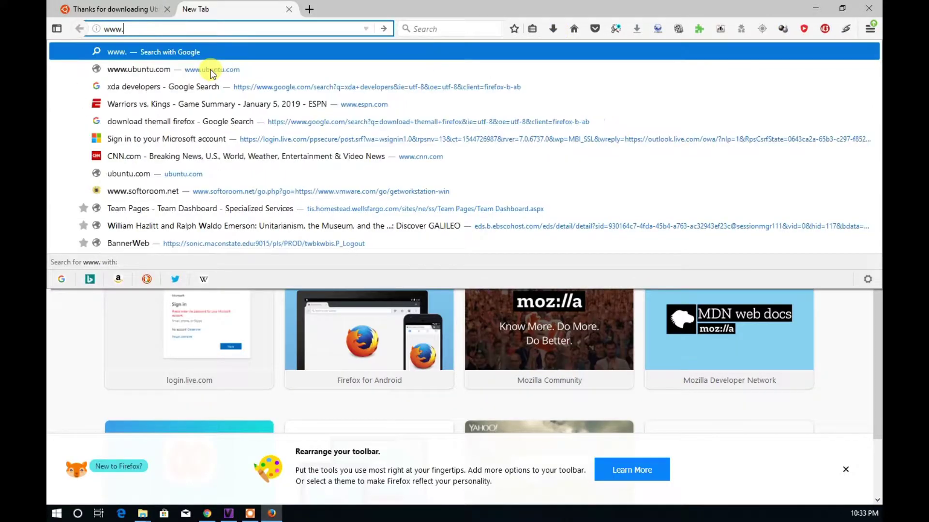
text(vmware.com)
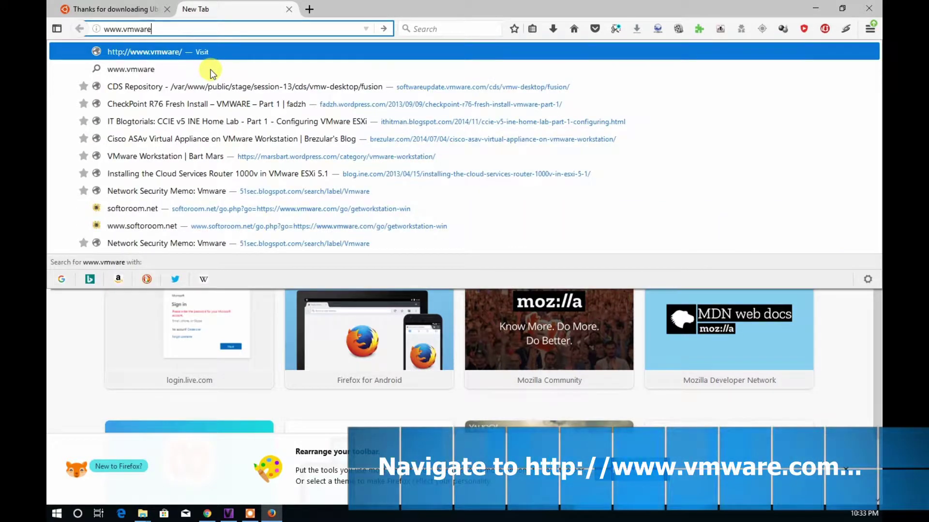
key(Return)
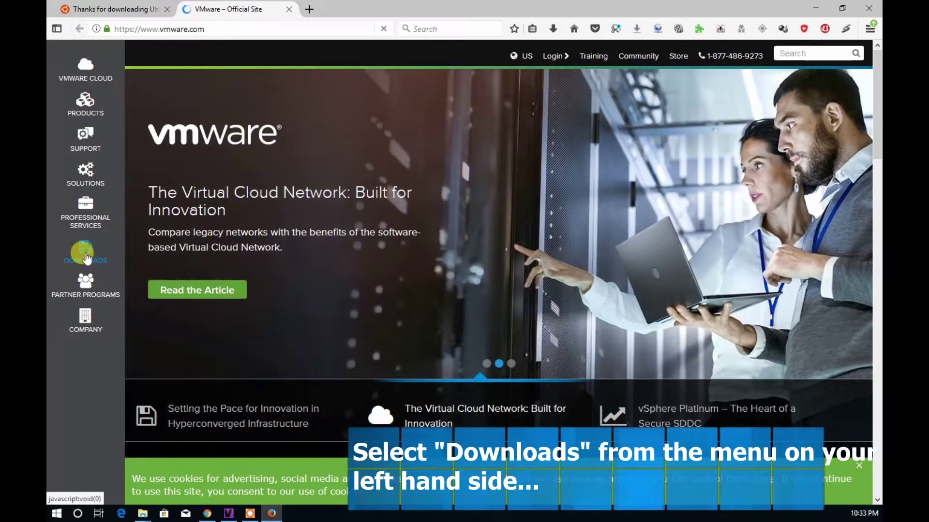
- Find the free Workstation Pro trial and save the Workstation 15 Pro for Windows installer
click(85, 254)
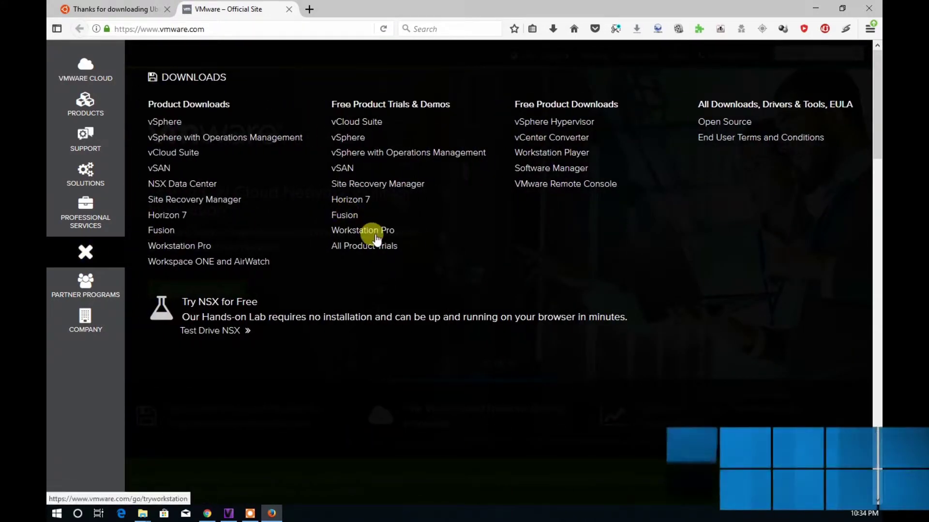
click(375, 232)
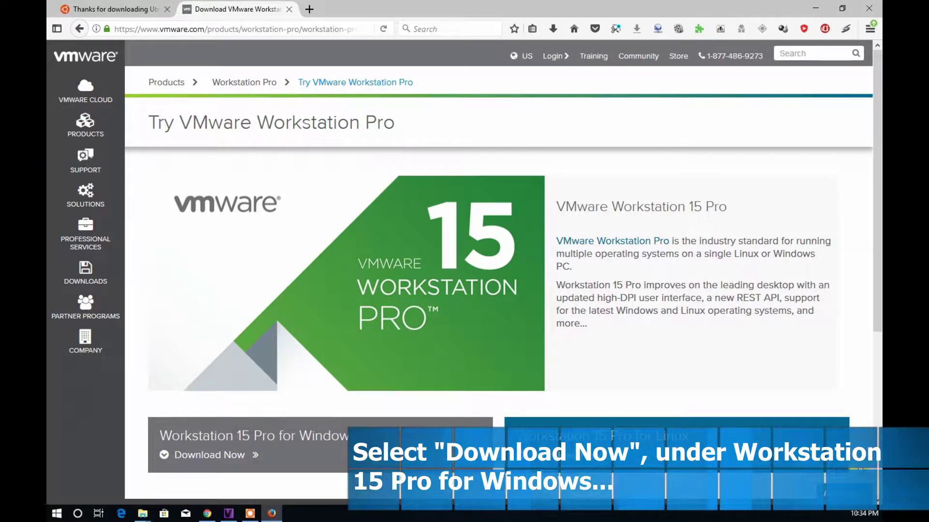
click(203, 457)
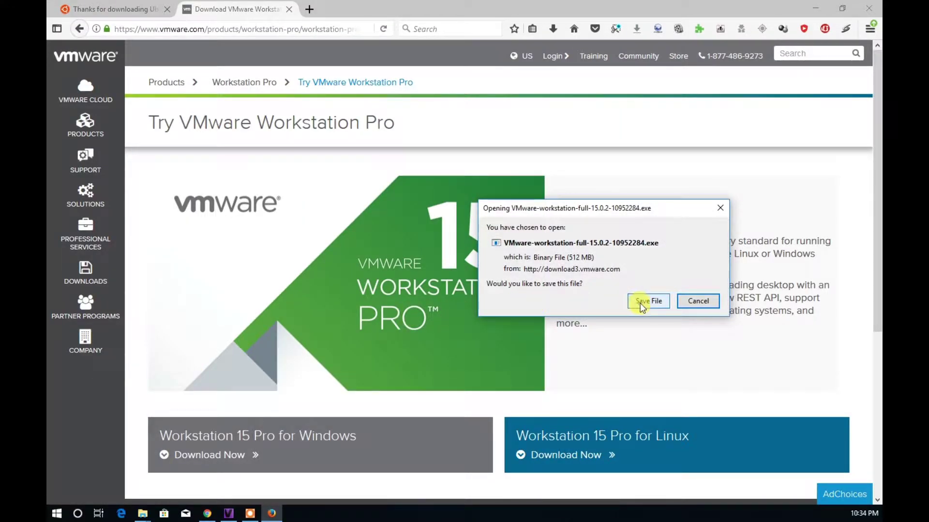
click(645, 301)
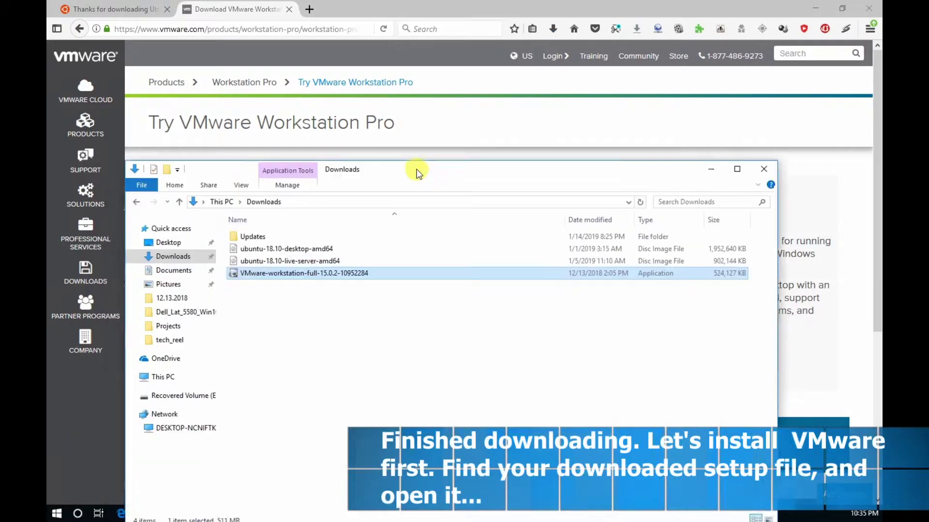
drag(417, 173, 441, 114)
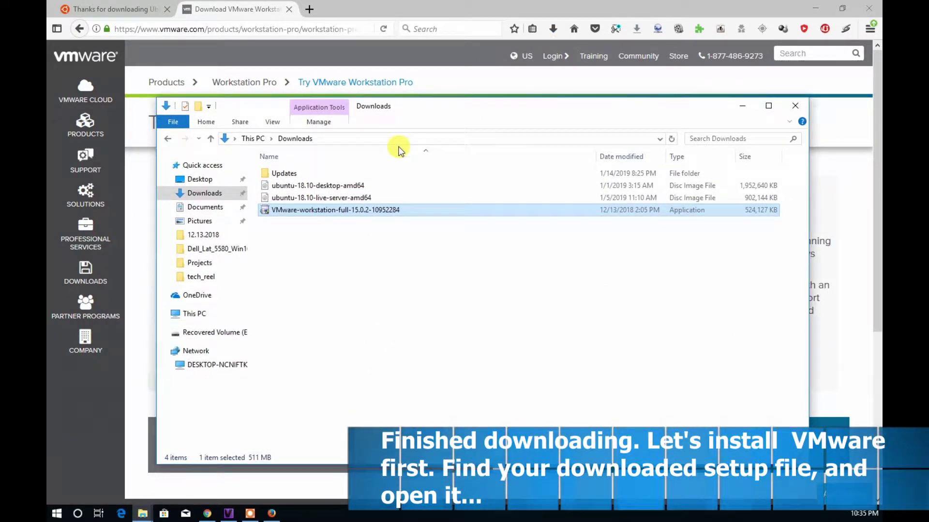
double_click(343, 212)
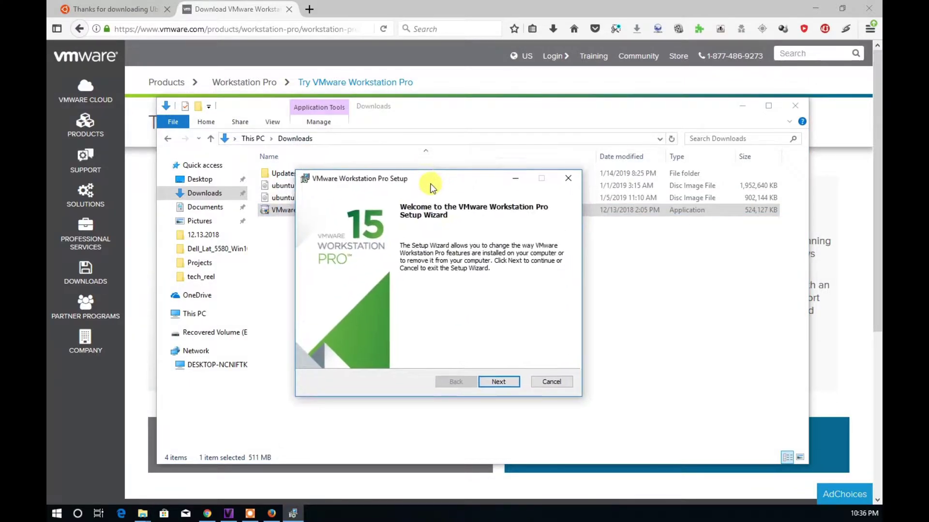
click(490, 396)
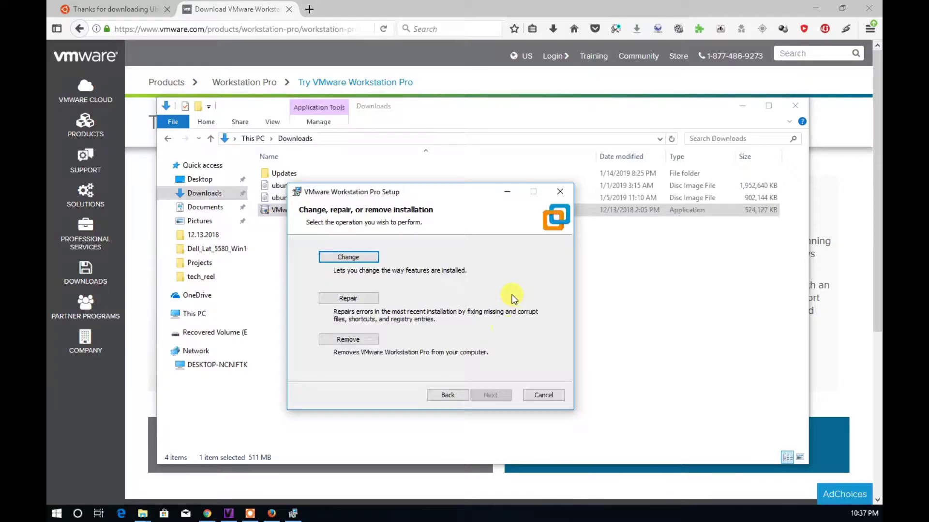
click(561, 192)
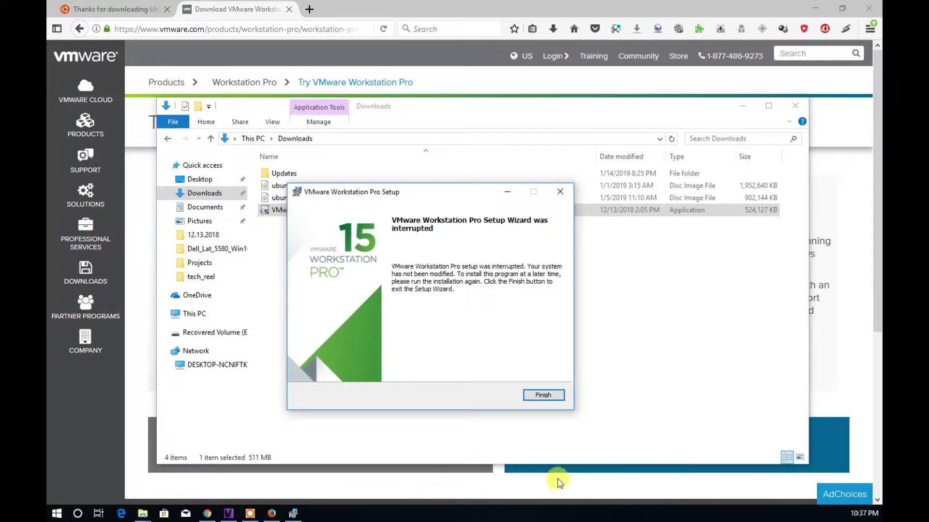
click(551, 400)
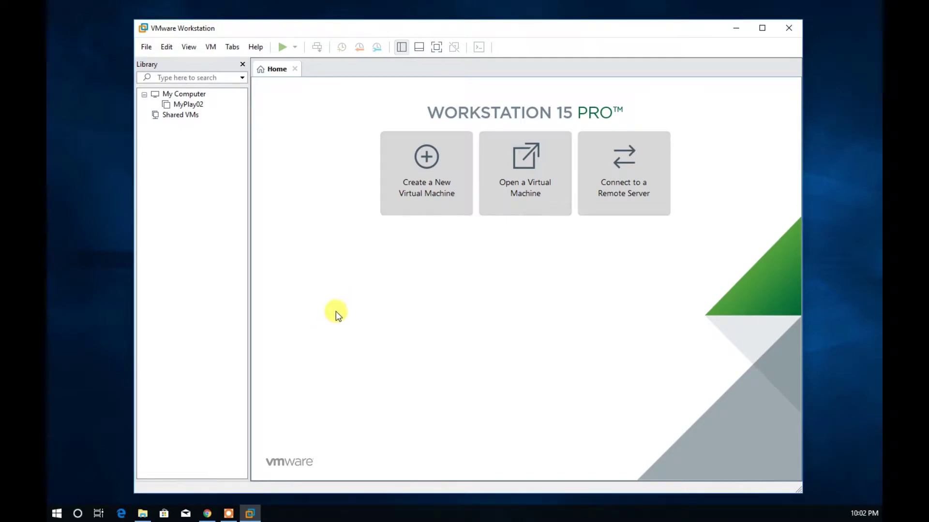
- Begin a new Custom (advanced) virtual machine in VMware Workstation with a blank hard disk and Ubuntu 64-bit as the guest system
click(146, 47)
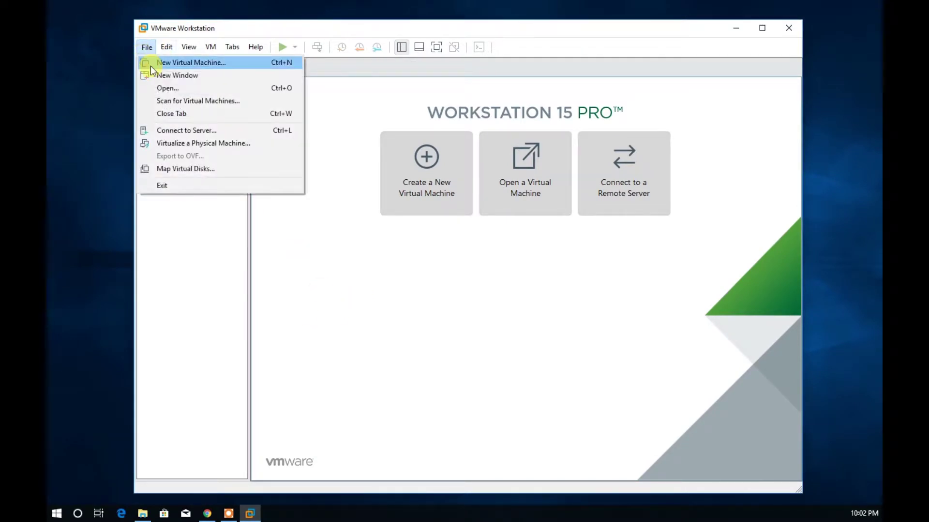
click(248, 62)
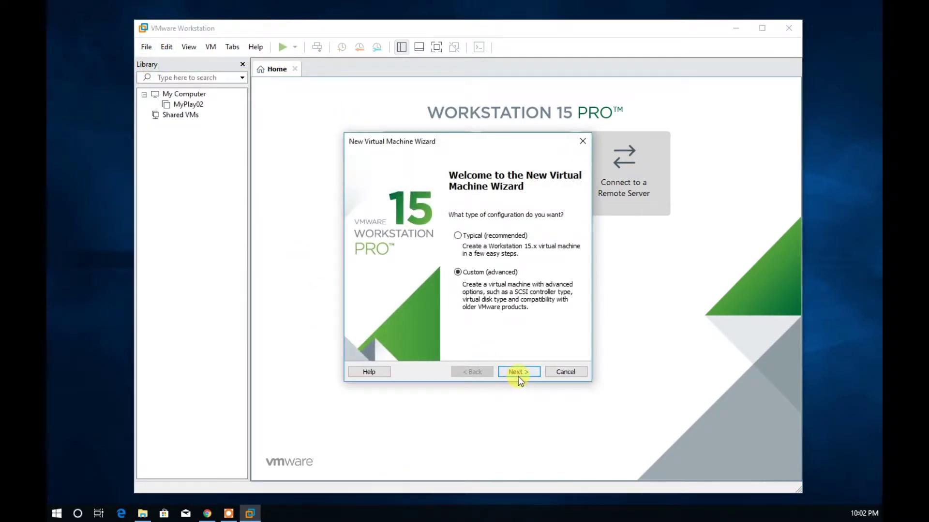
click(517, 372)
click(521, 373)
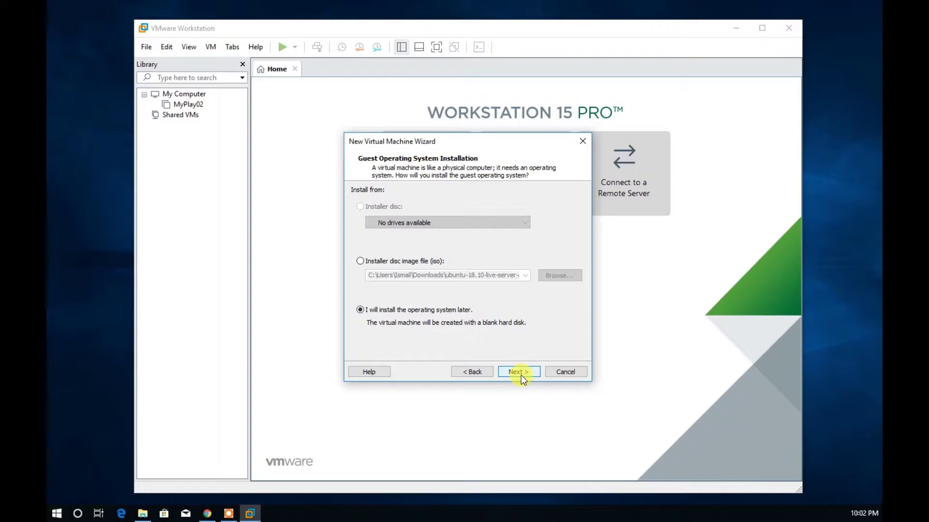
click(520, 374)
click(522, 378)
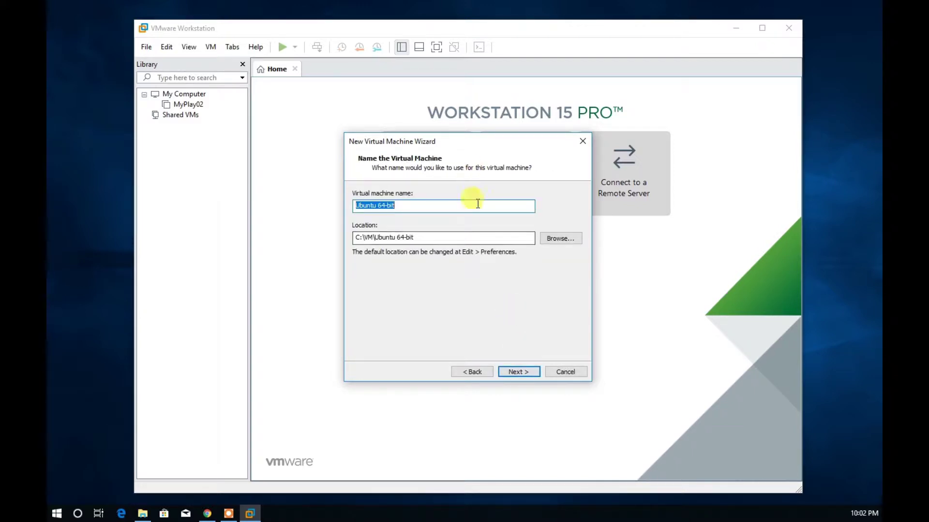
- Name the virtual machine DevWork and give it one processor with 4 cores
text(DevWork)
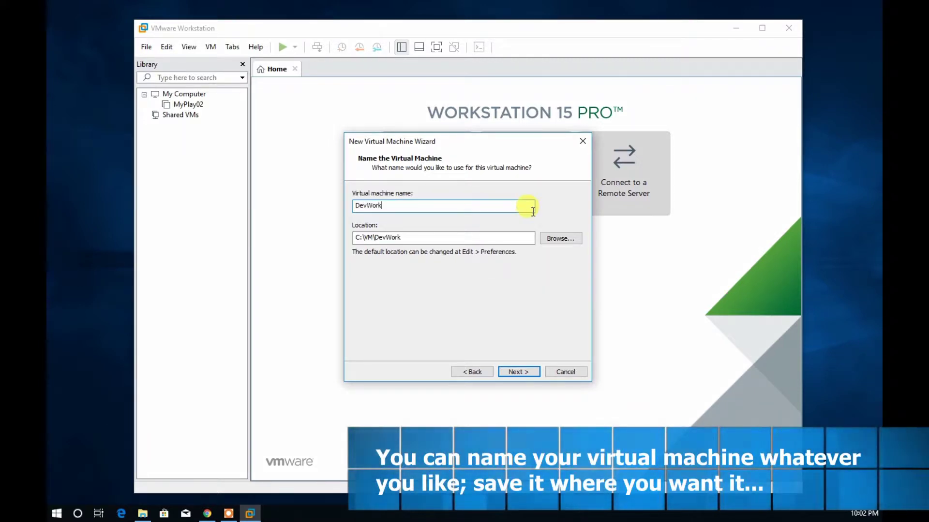
click(533, 373)
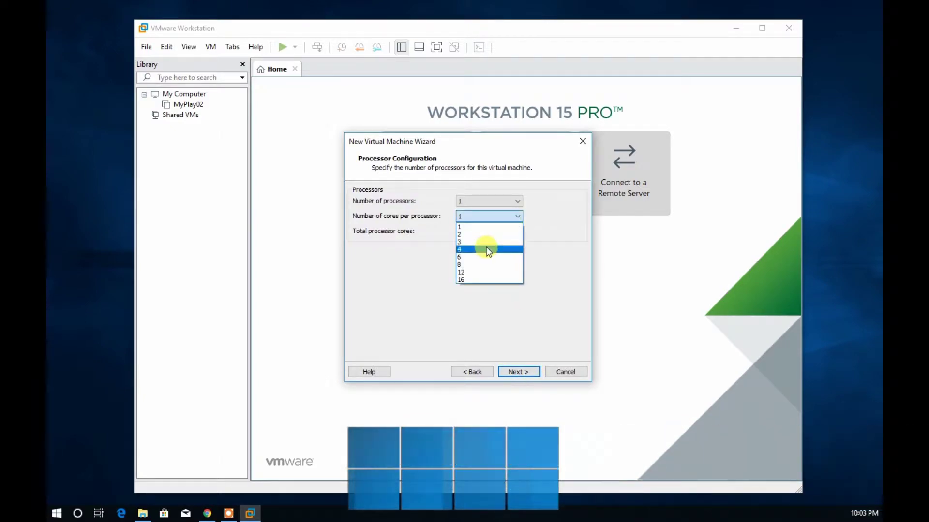
click(484, 245)
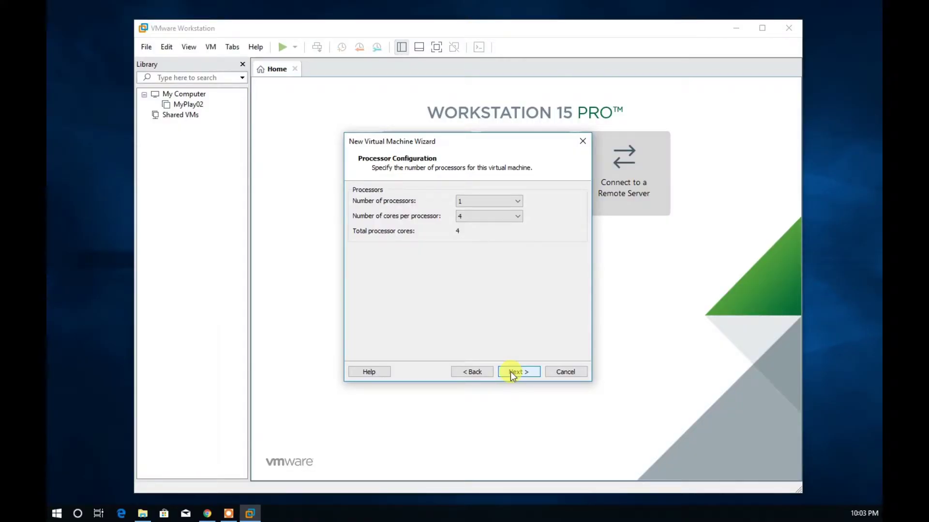
click(511, 371)
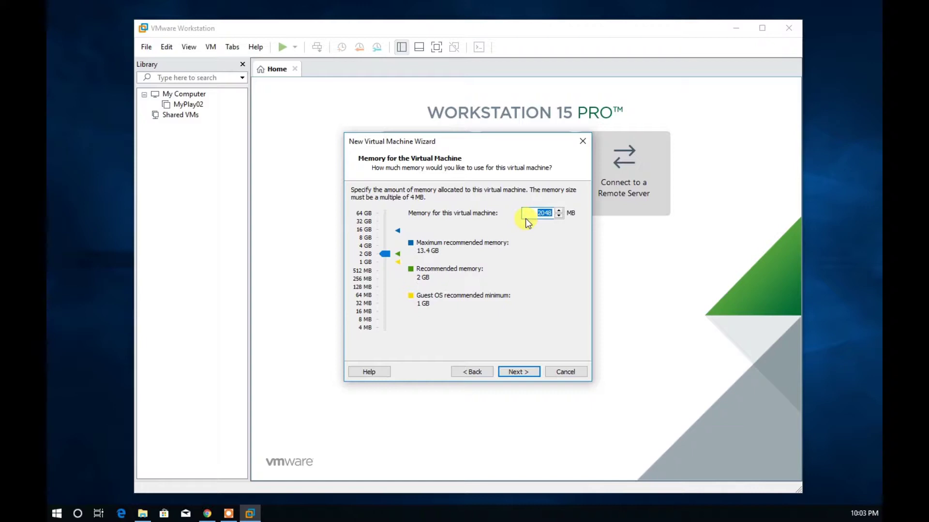
- Set the virtual machine's memory to 8192 MB
text(40)
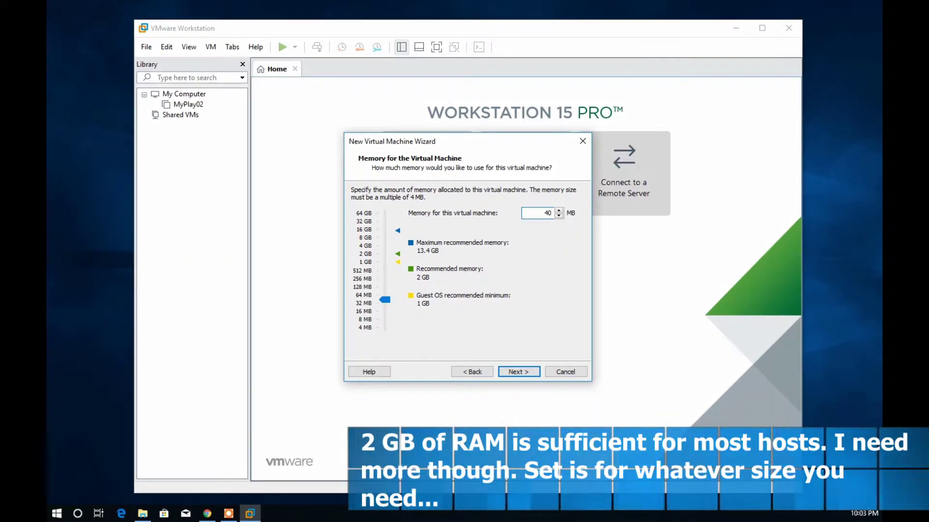
key(BackSpace)
key(BackSpace)
text(8192)
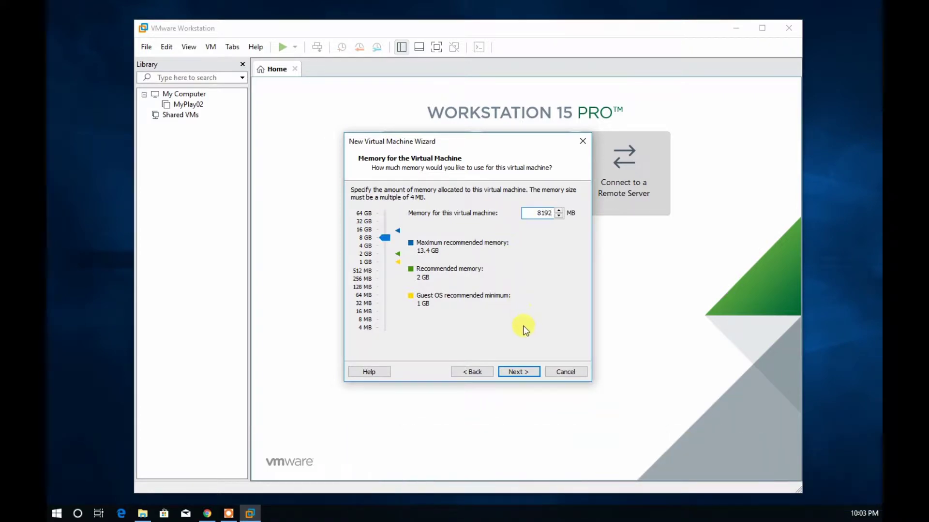
click(518, 371)
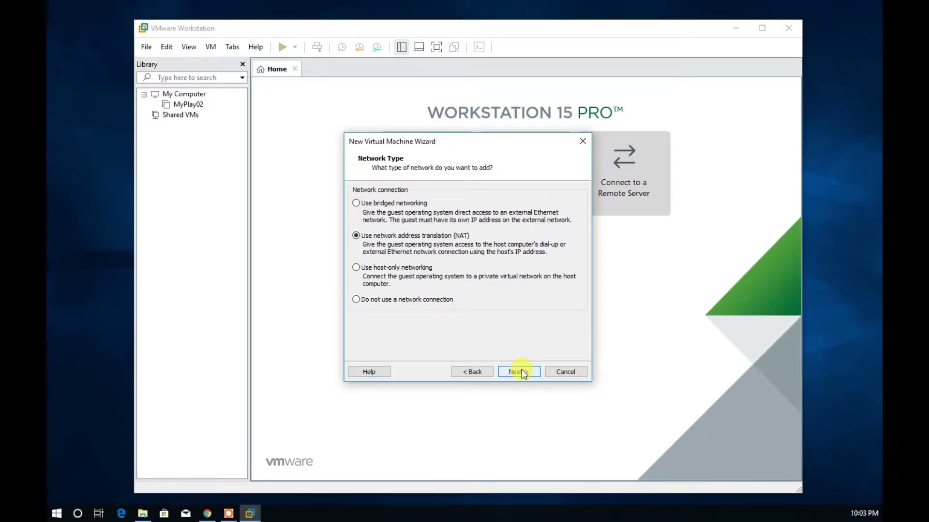
- Accept NAT networking, the LSI Logic controller and the SCSI disk type, and choose to create a new virtual disk
click(523, 373)
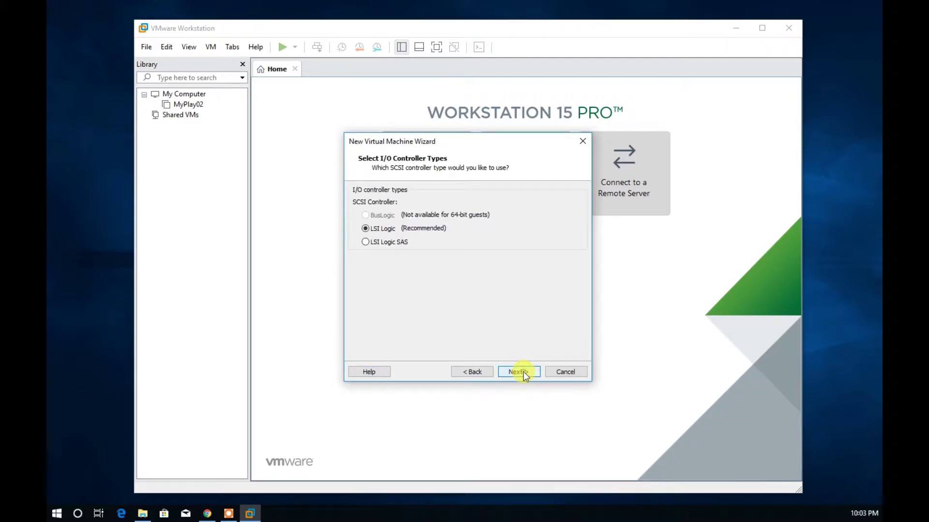
click(524, 372)
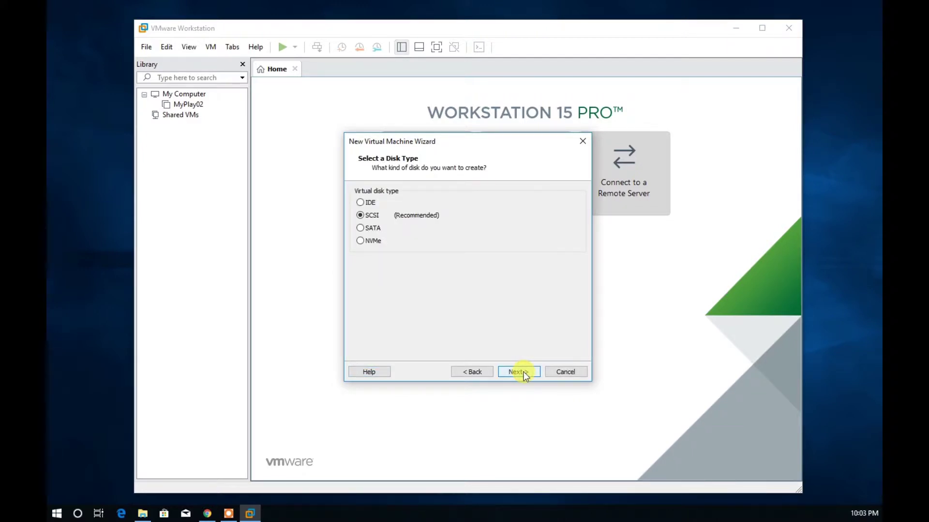
click(524, 372)
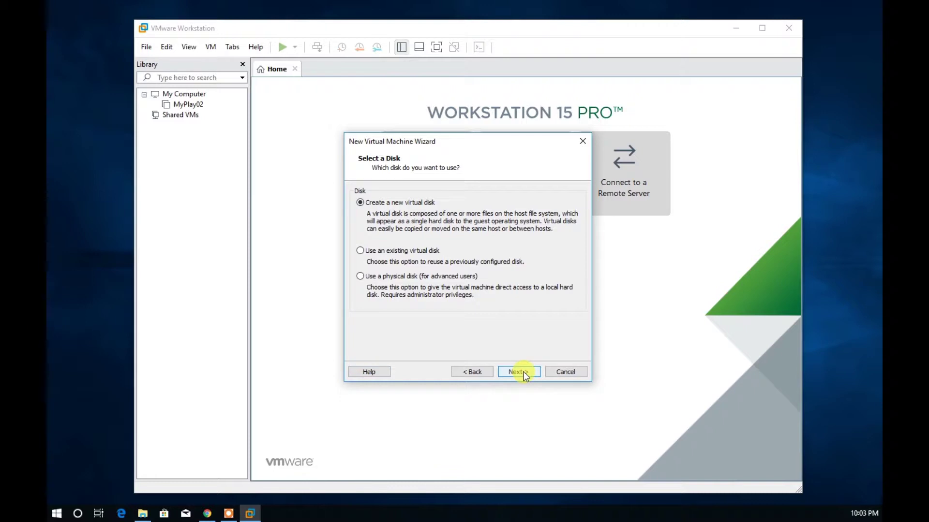
click(523, 372)
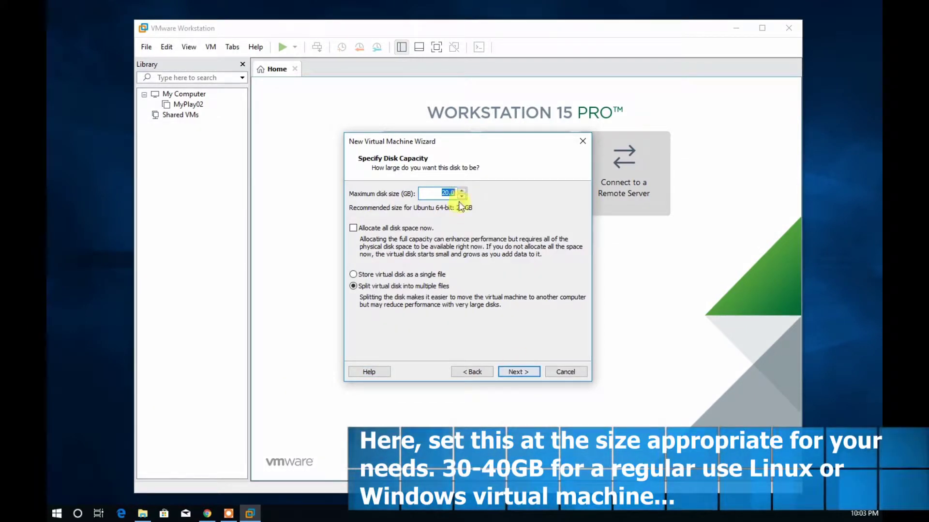
- Set the maximum disk size to 40 GB, split into multiple files as DevWork.vmdk, and finish creating the virtual machine
click(446, 193)
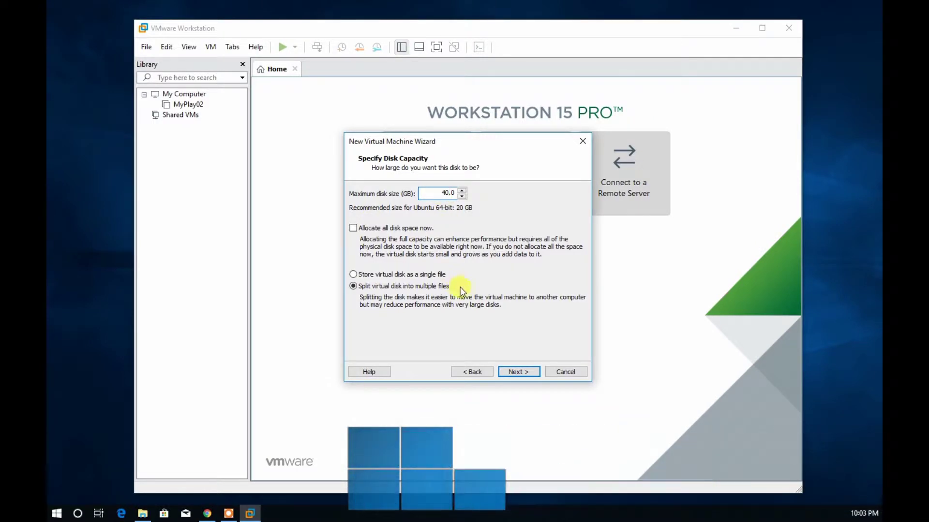
click(516, 371)
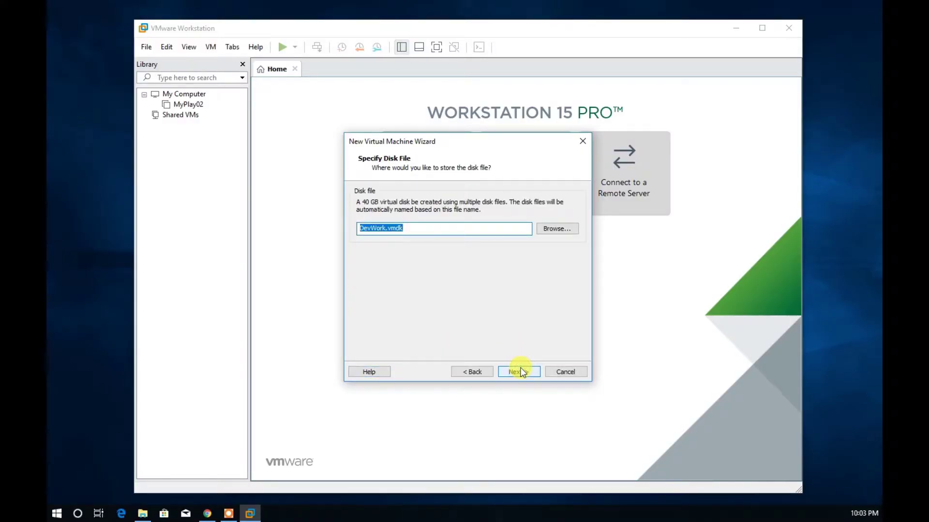
click(518, 371)
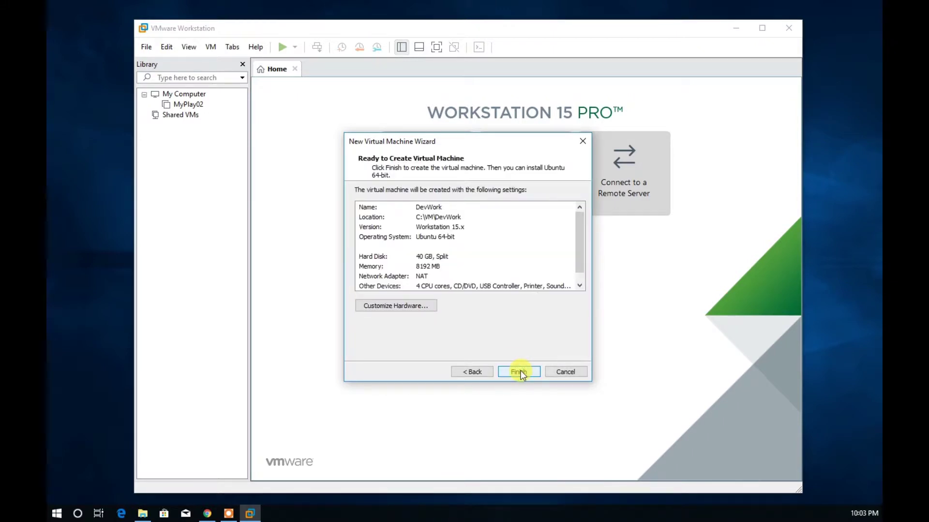
click(518, 372)
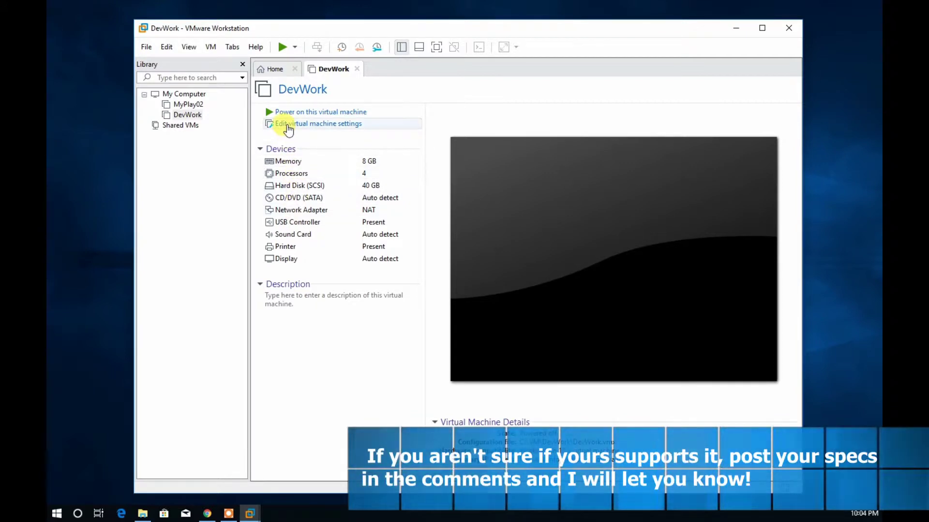
- Look up the subnet address and mask of the VMnet8 NAT network in the Virtual Network Editor, without changing anything
click(166, 47)
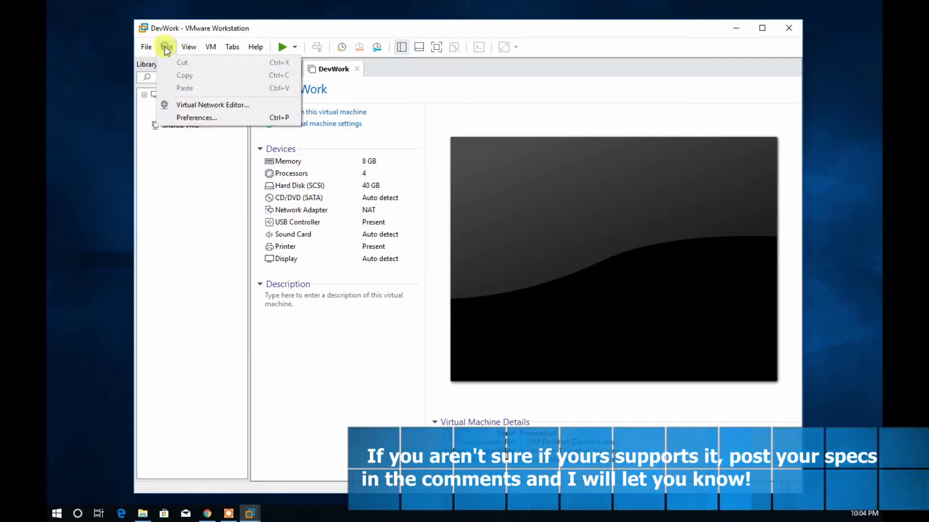
click(168, 106)
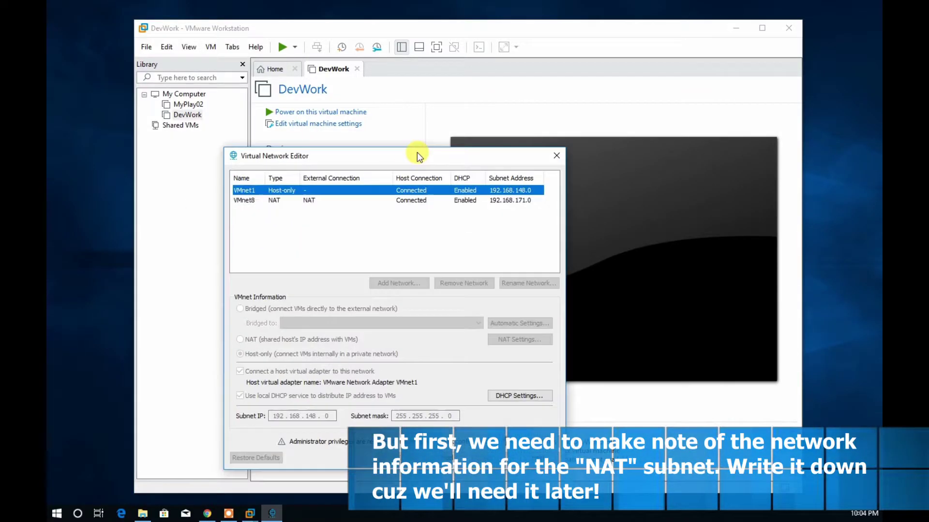
drag(417, 153, 445, 109)
click(457, 156)
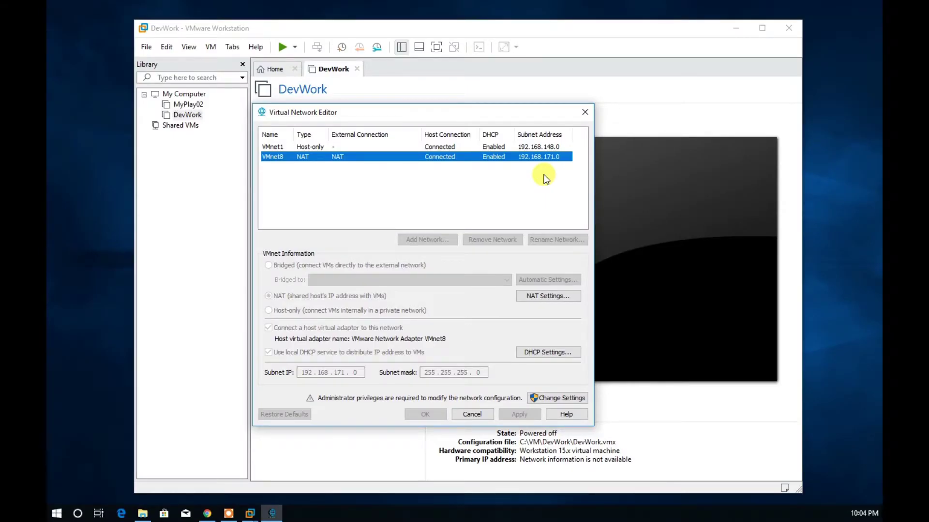
click(472, 415)
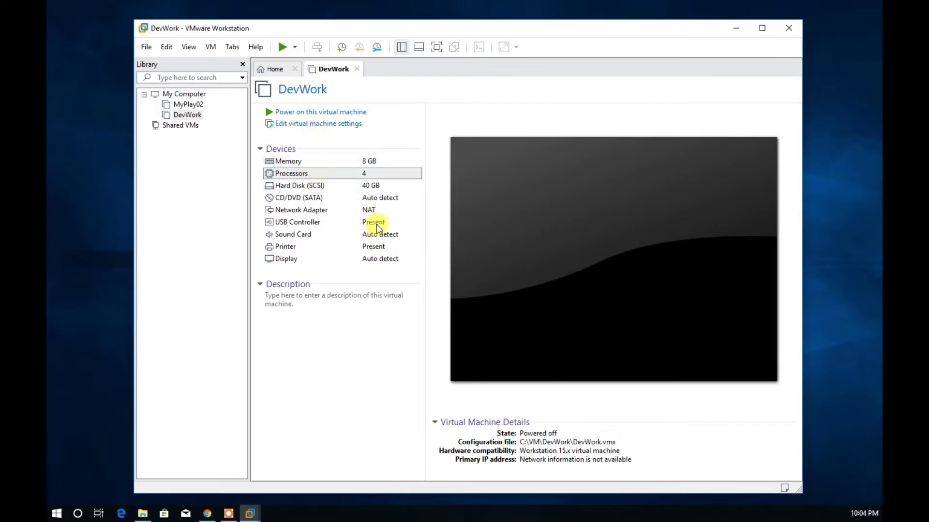
- Enable Intel VT-x/EPT or AMD-V/RVI, CPU performance counters and IOMMU virtualization for the DevWork processors
double_click(324, 175)
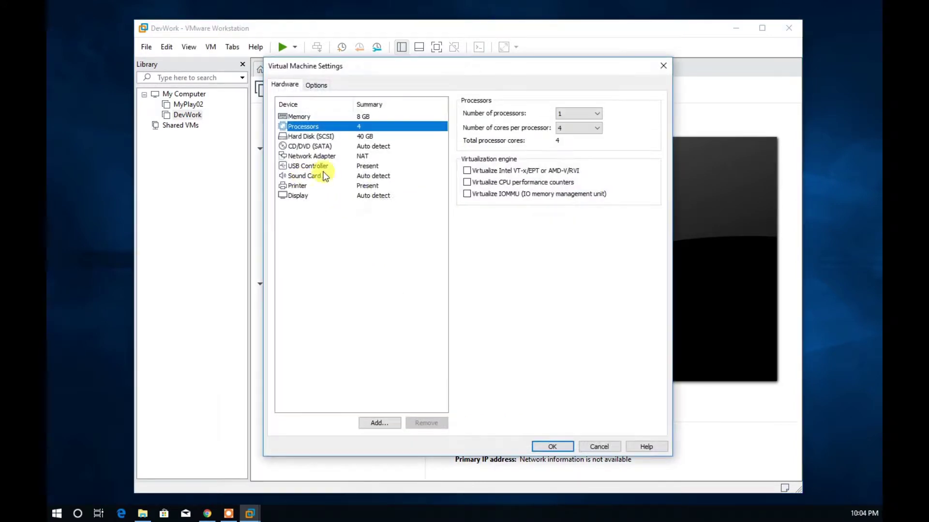
click(466, 171)
click(466, 183)
click(467, 197)
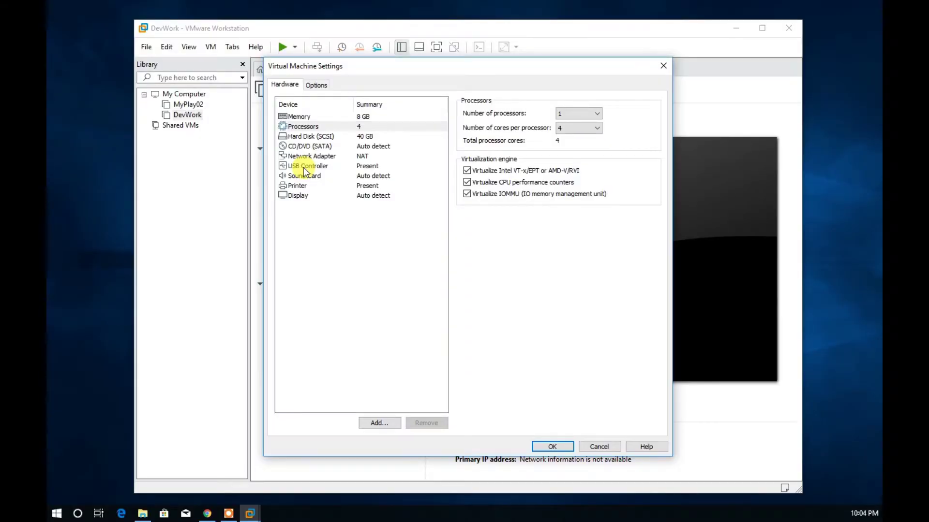
- Set the virtual CD/DVD drive to use the ubuntu-18.10-live-server-amd64 ISO image from the Downloads folder
click(308, 146)
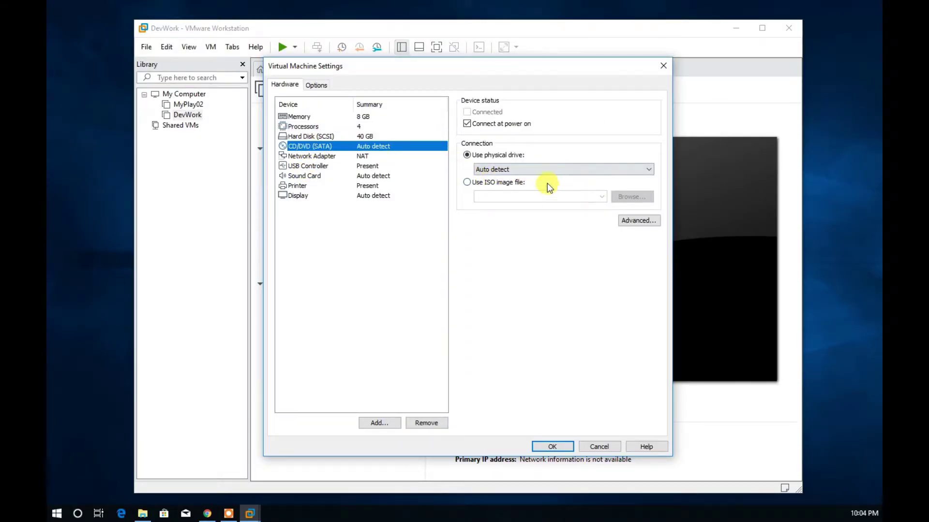
click(516, 182)
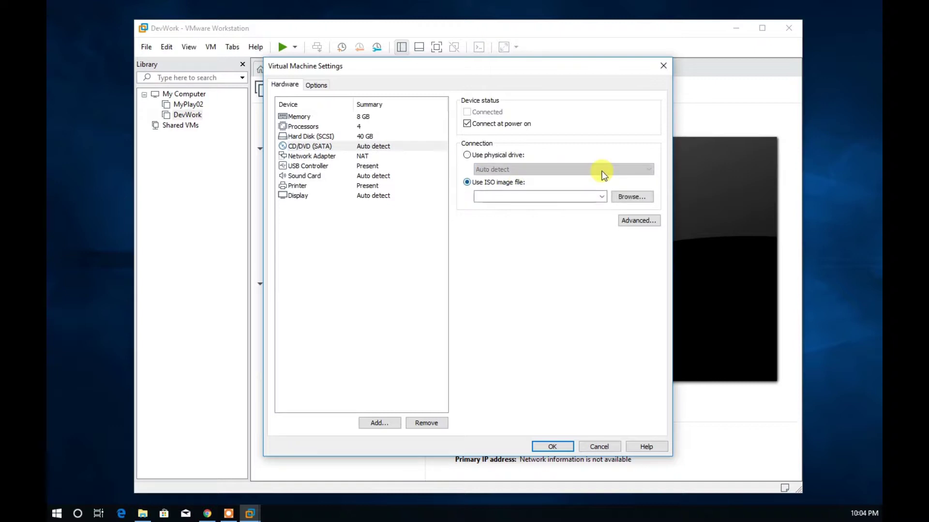
click(620, 198)
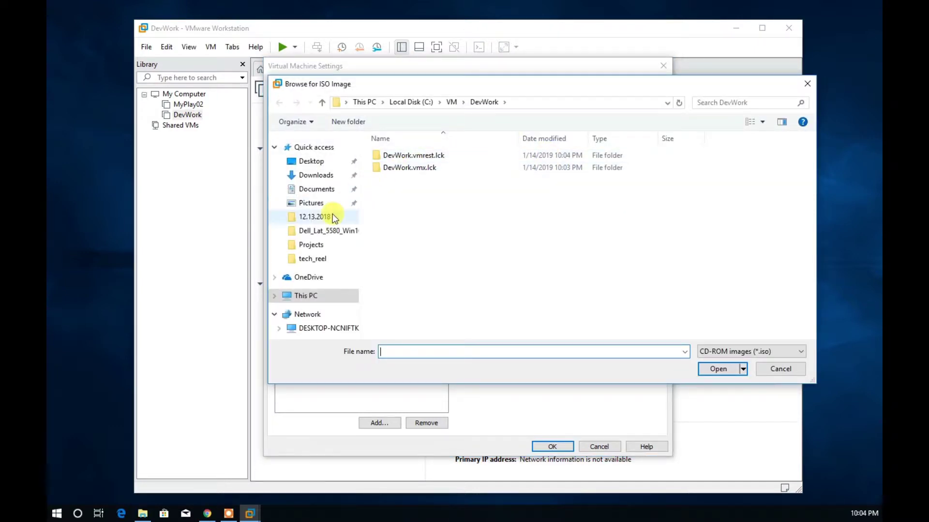
click(350, 174)
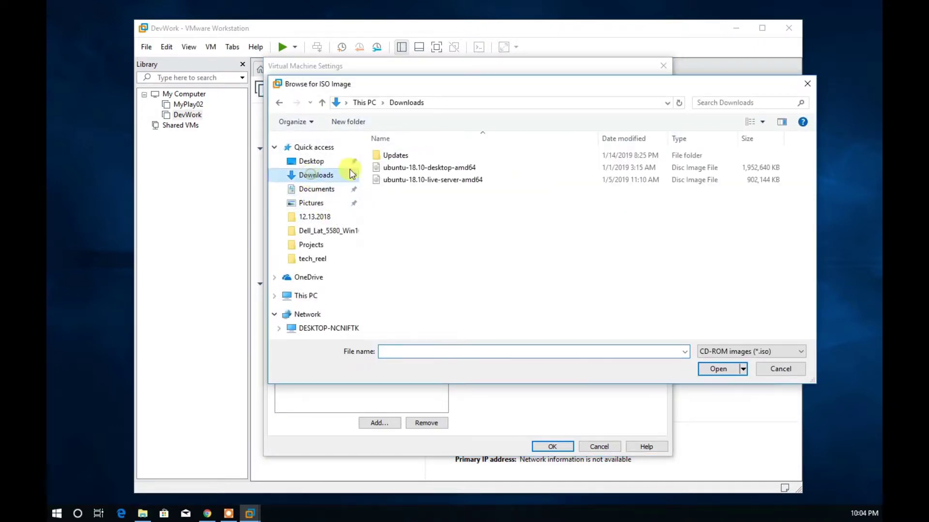
click(408, 179)
click(718, 368)
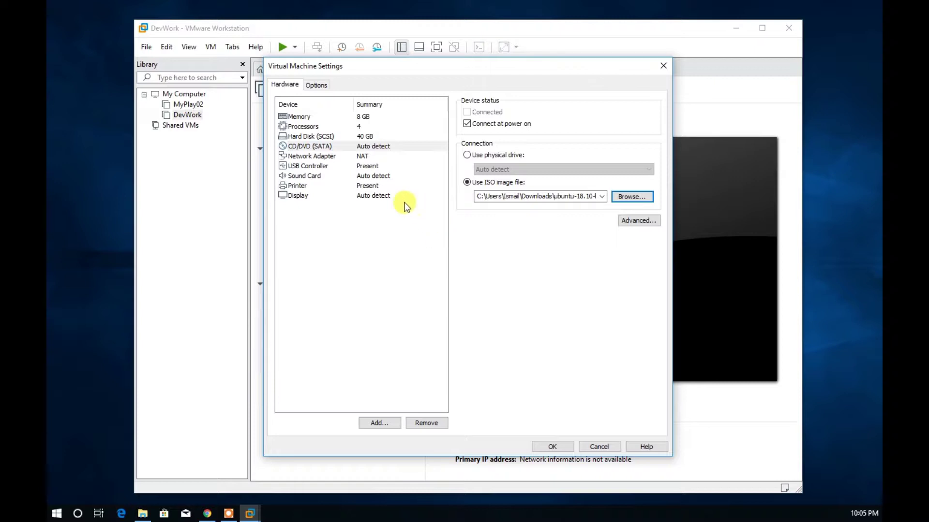
- Set the USB controller's compatibility to USB 3.0
click(306, 166)
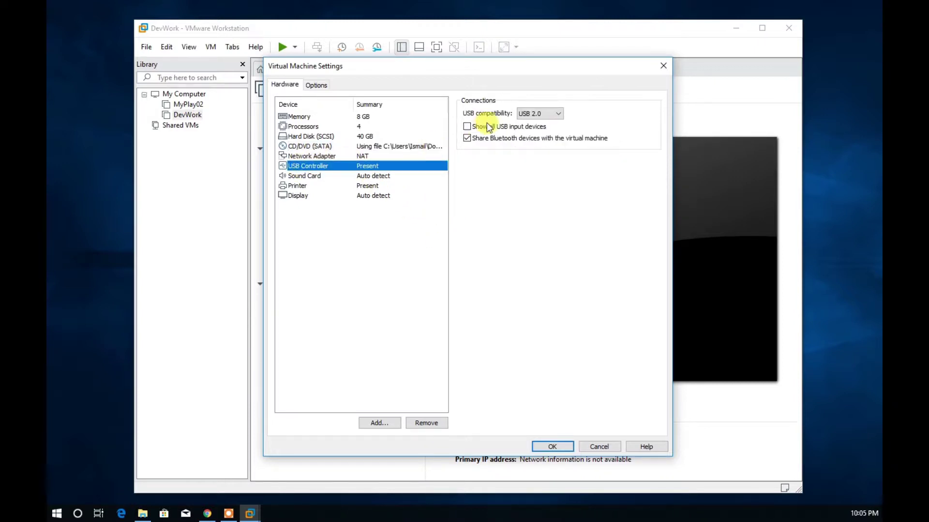
click(528, 113)
click(535, 138)
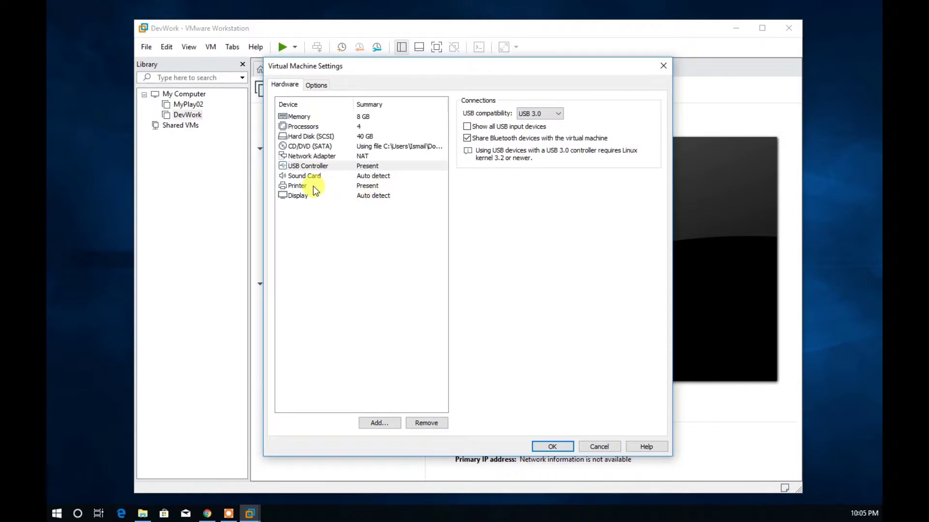
- Change the virtual machine's firmware type to UEFI and save the virtual machine settings
click(317, 86)
click(295, 236)
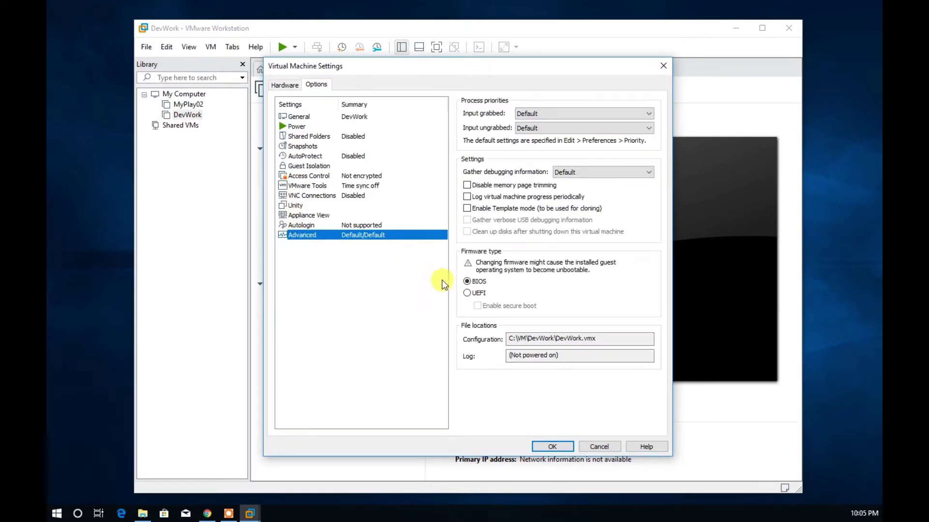
click(467, 293)
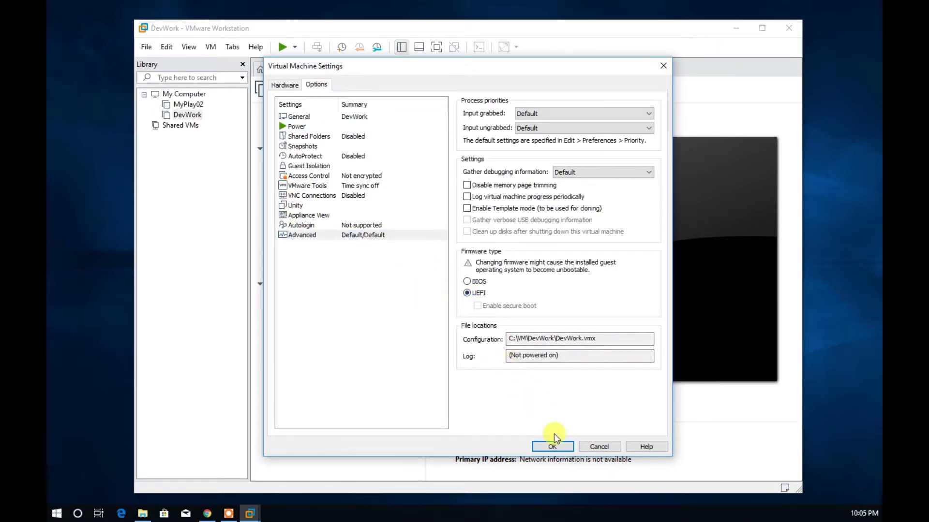
click(552, 447)
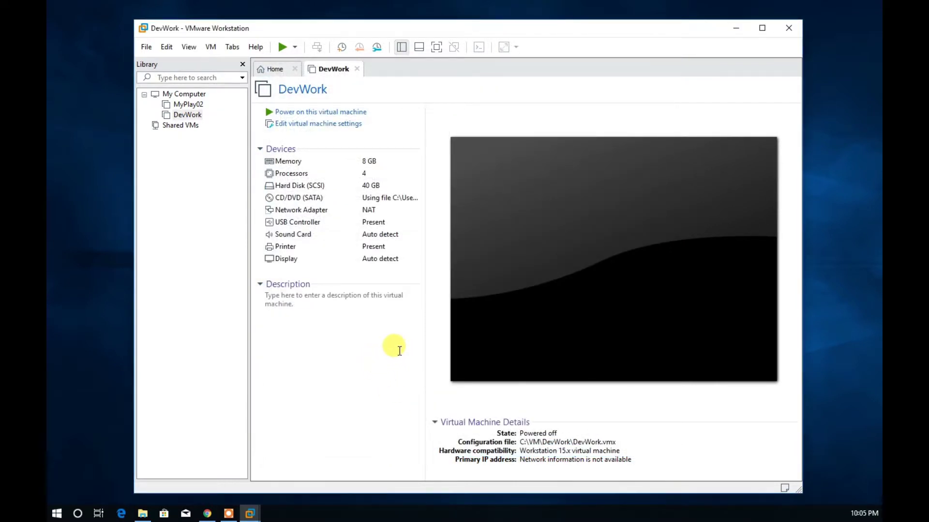
- Power on the DevWork virtual machine and give its console more room by hiding the library and maximizing the window
click(361, 113)
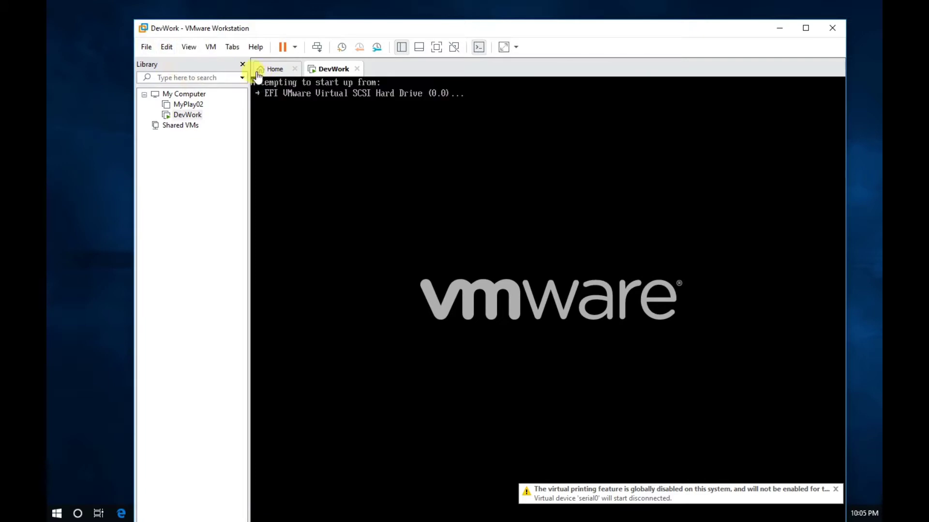
click(243, 65)
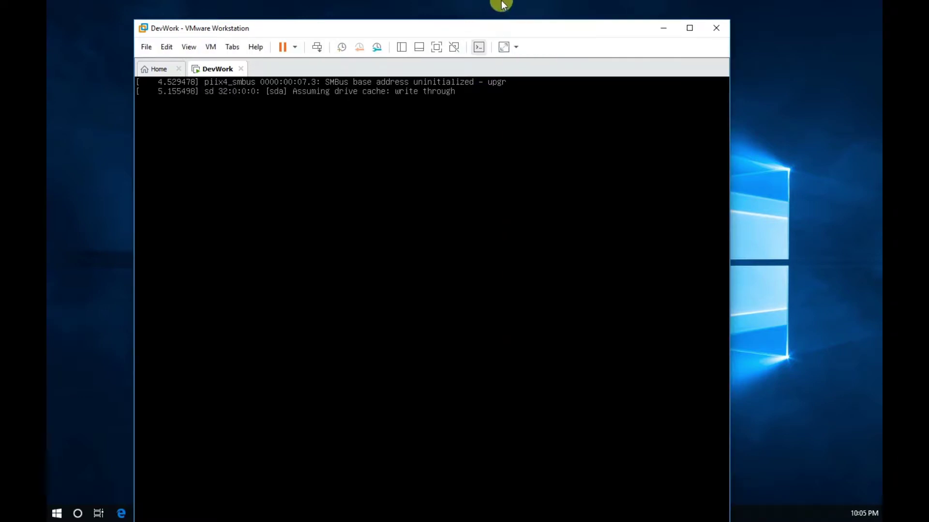
drag(489, 21, 489, 129)
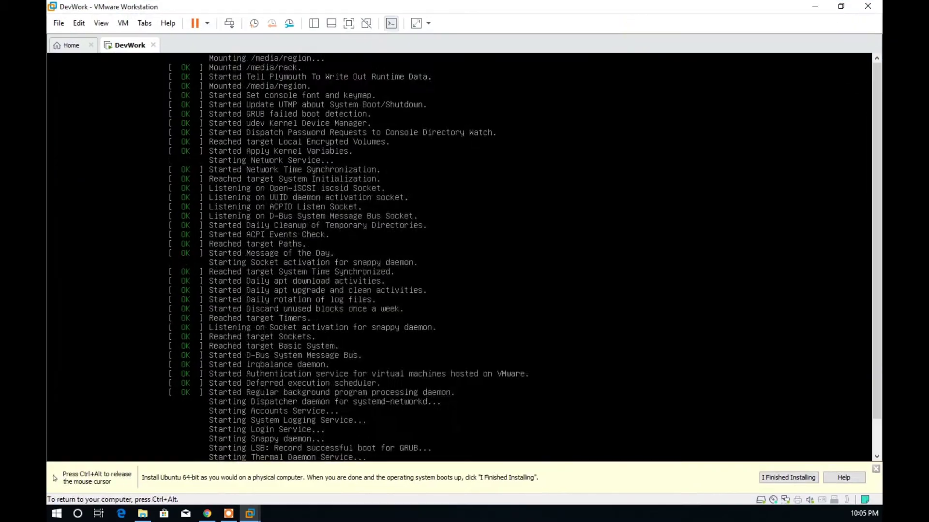
click(835, 457)
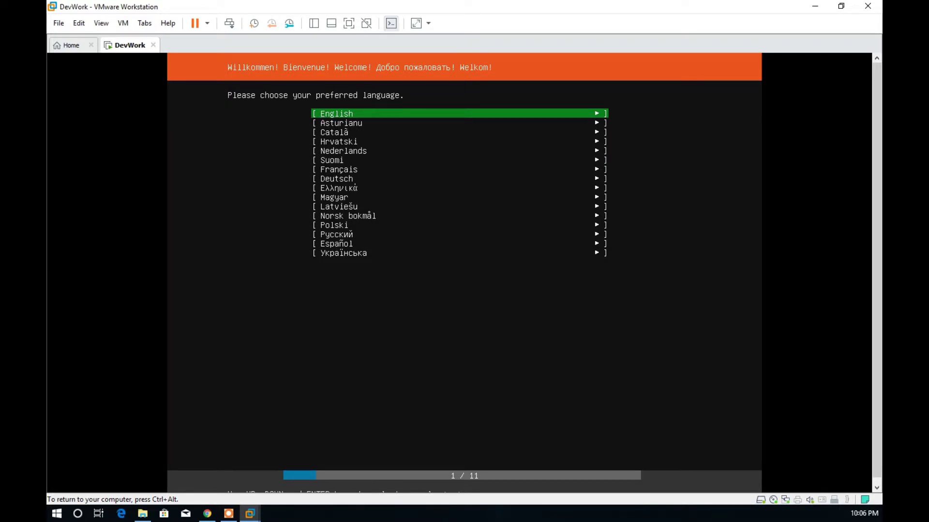
- Choose English as the installer language, accept the English (US) keyboard layout and variant, and select Install Ubuntu
key(Return)
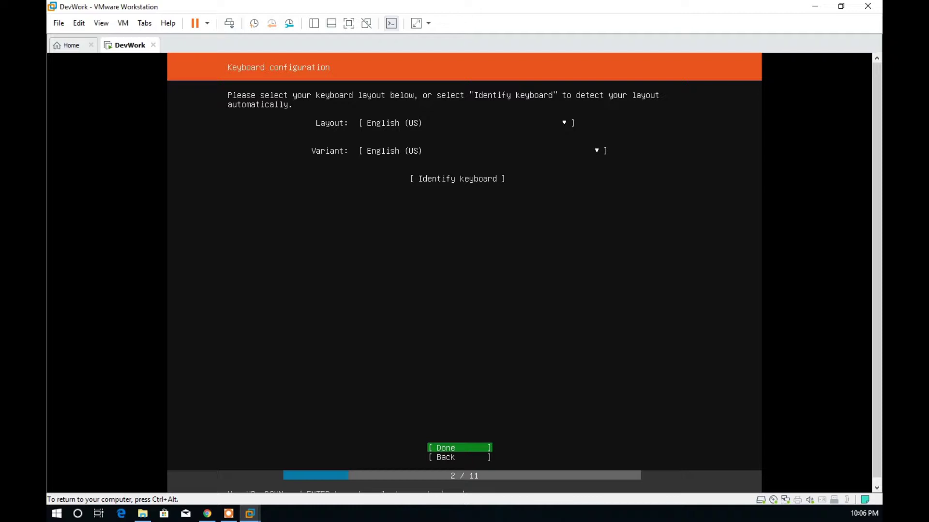
key(Return)
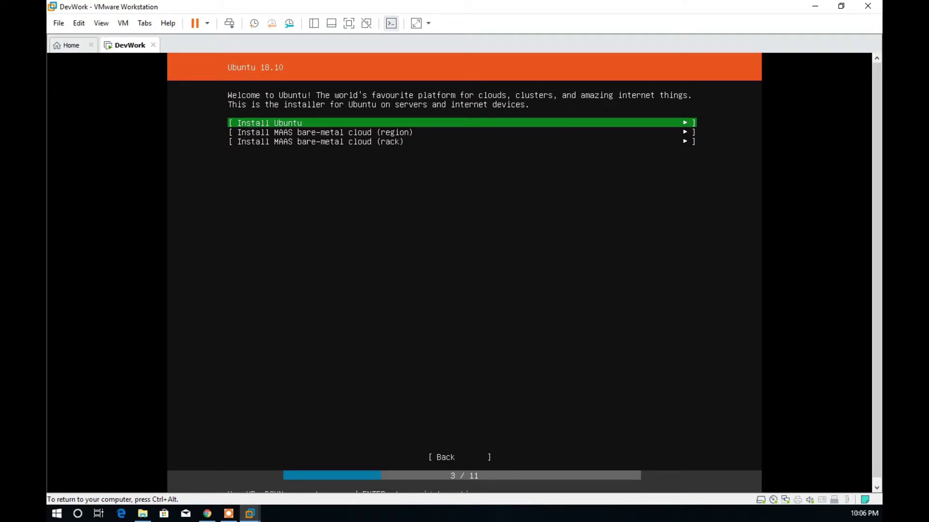
key(Return)
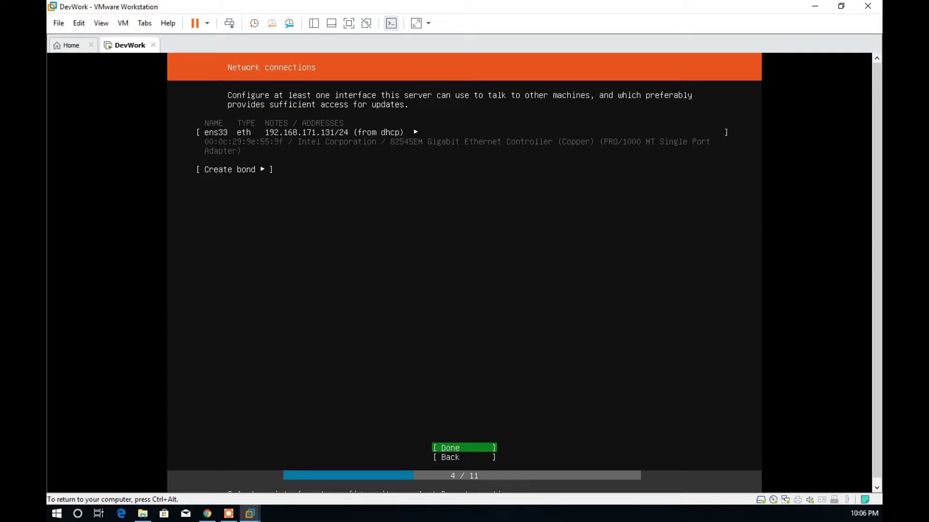
- Edit the IPv4 configuration of the ens33 network interface and set its IPv4 method to Manual
key(Tab)
key(Tab)
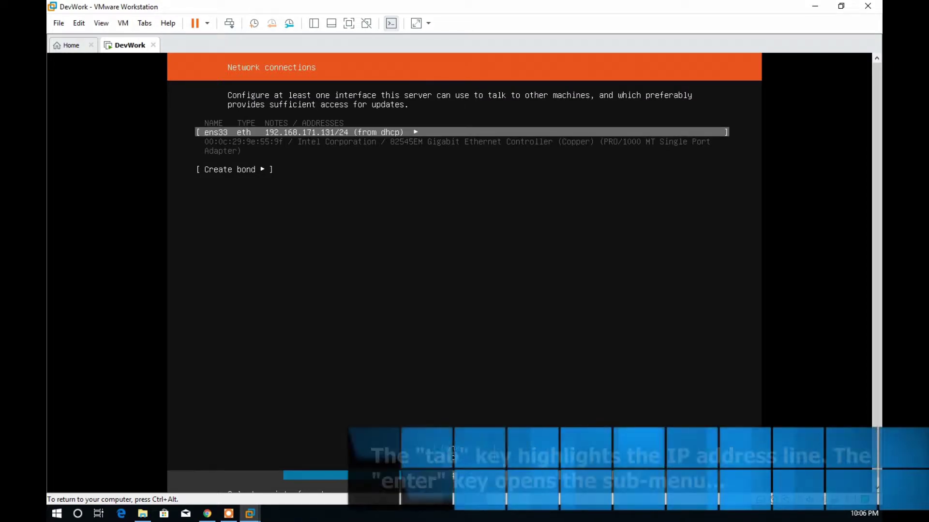
key(Return)
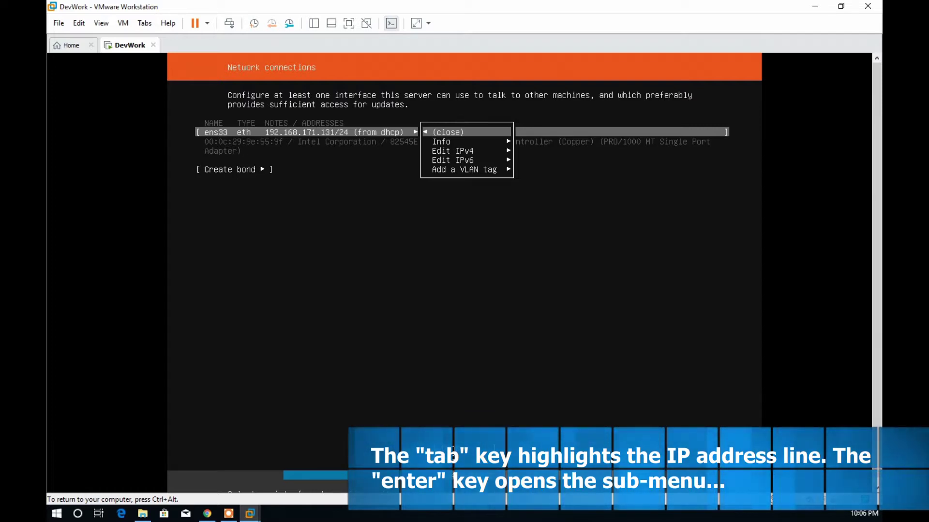
key(Down)
key(Down)
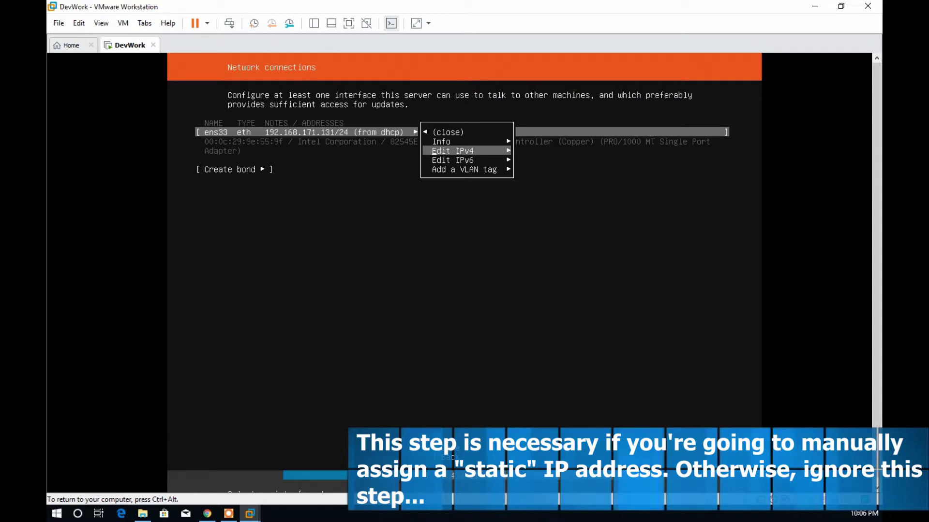
key(Return)
key(Return)
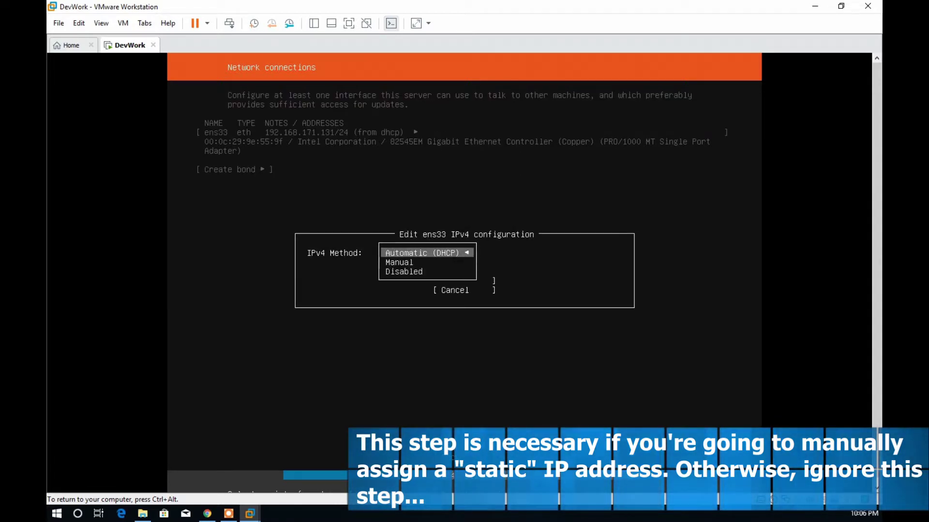
key(Down)
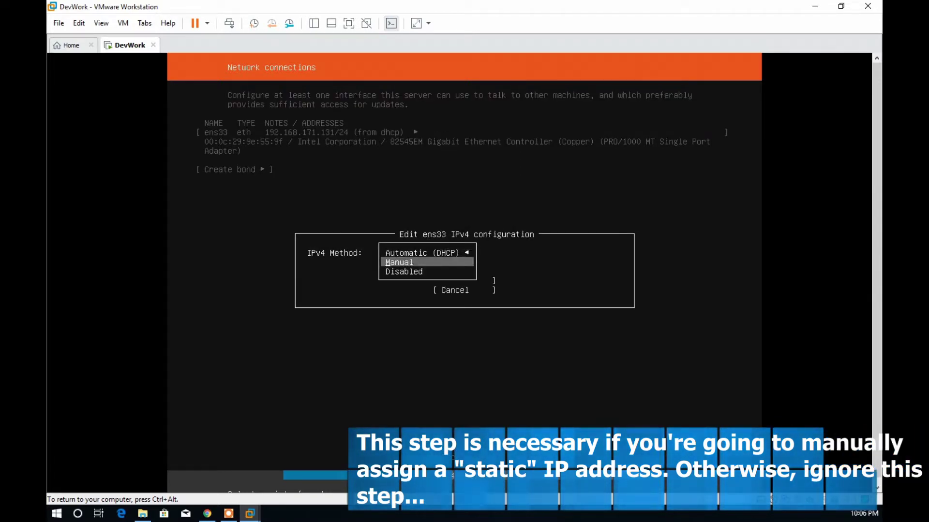
key(Return)
- Enter 192.168.171.0/24 as the subnet in the ens33 IPv4 configuration
key(Tab)
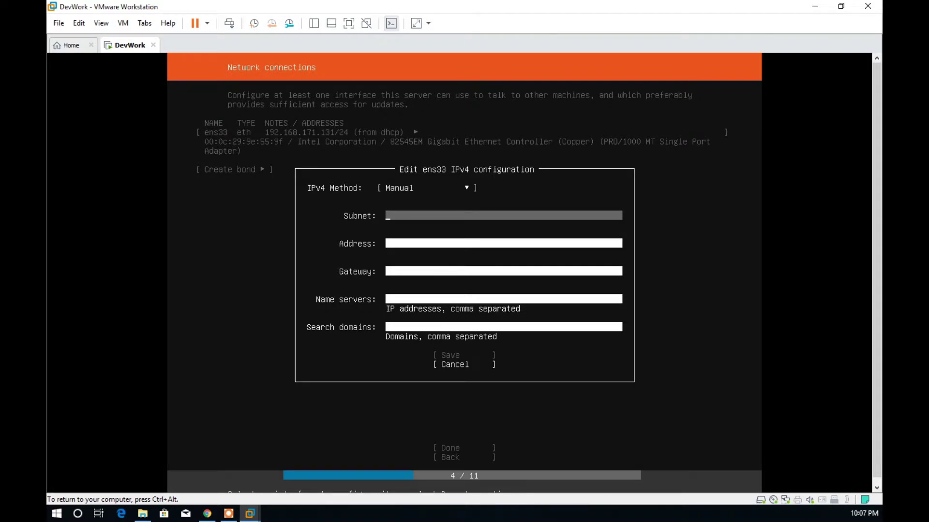
text(192.168)
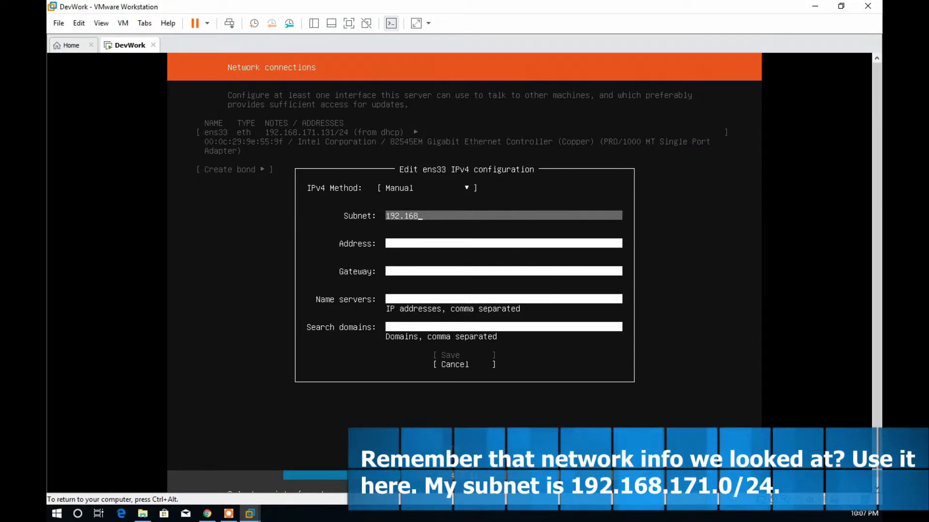
text(.)
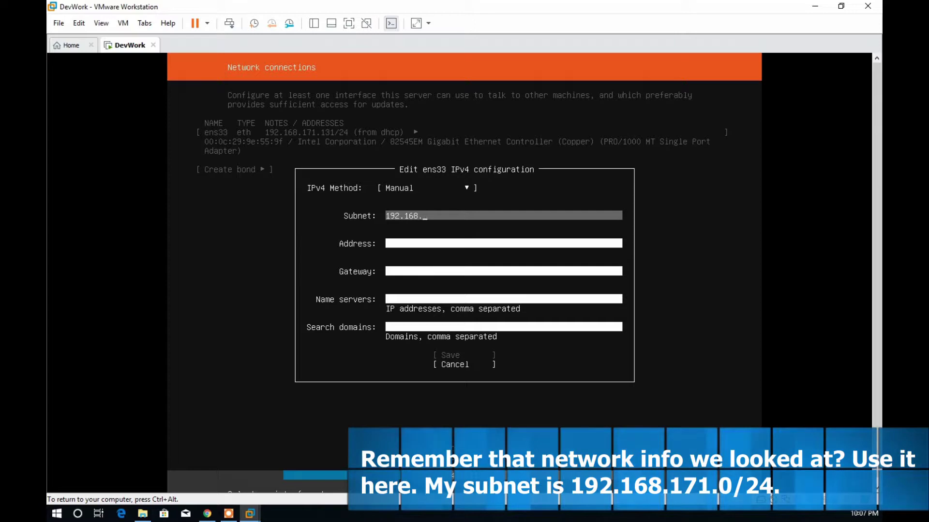
text(171.)
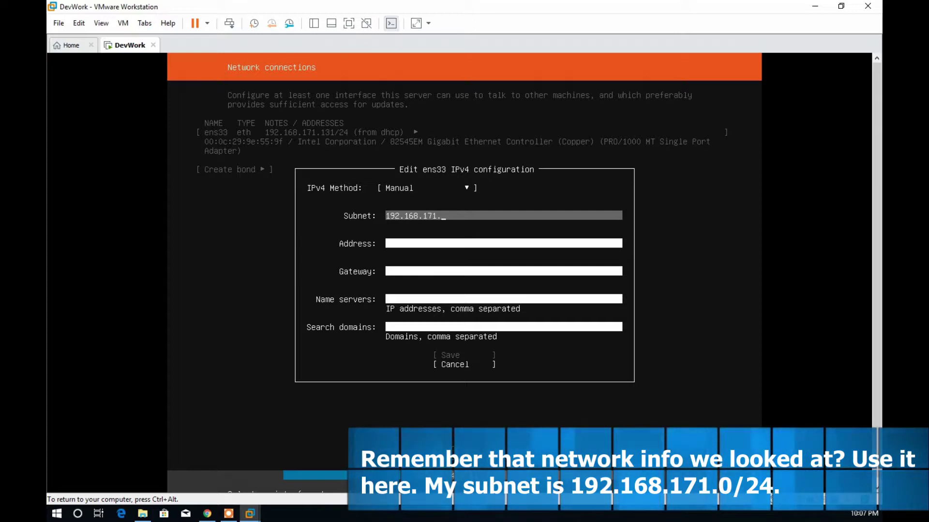
text(0)
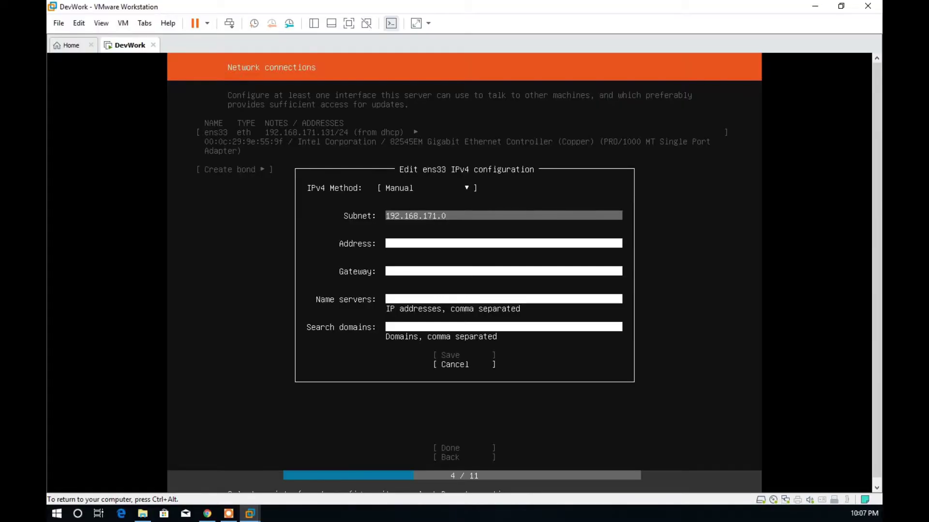
text(/24)
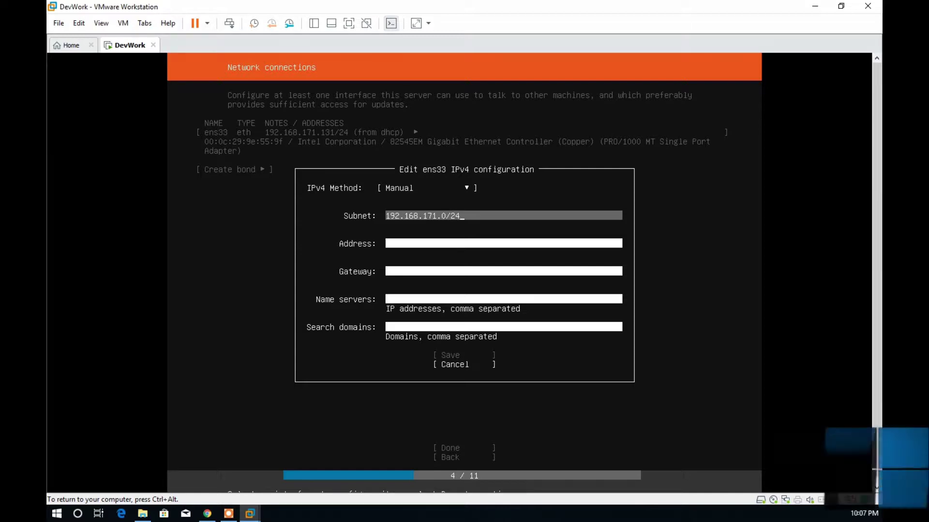
key(Tab)
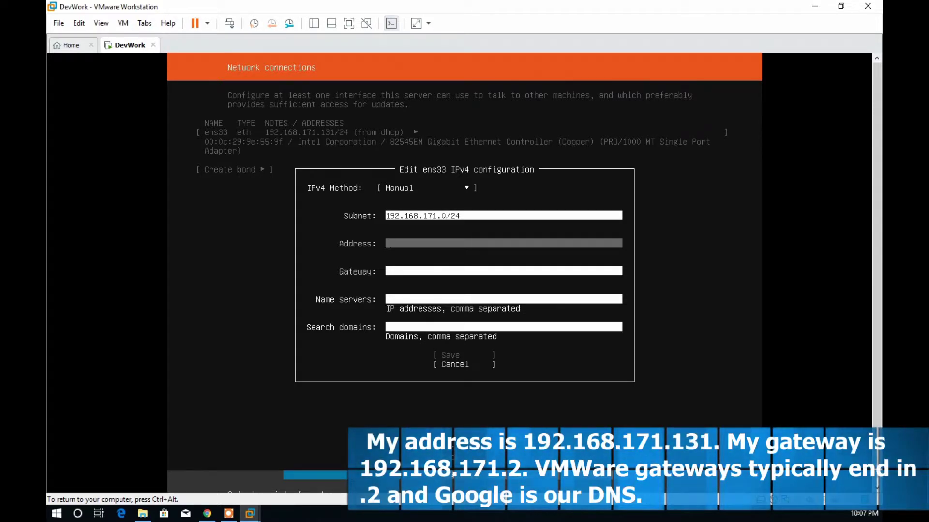
- Set the ens33 IPv4 address to 192.168.171.9 and the gateway to 192.168.171.2
text(192.16)
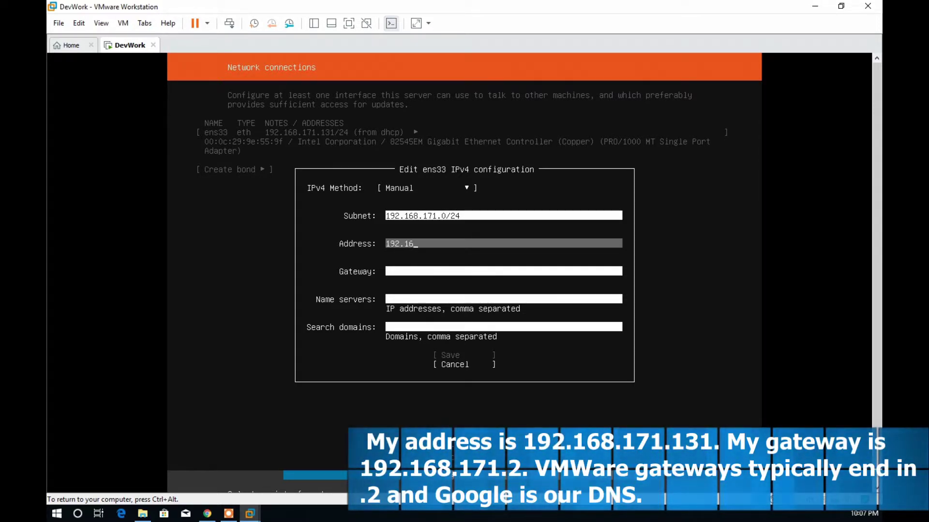
text(8.171.9)
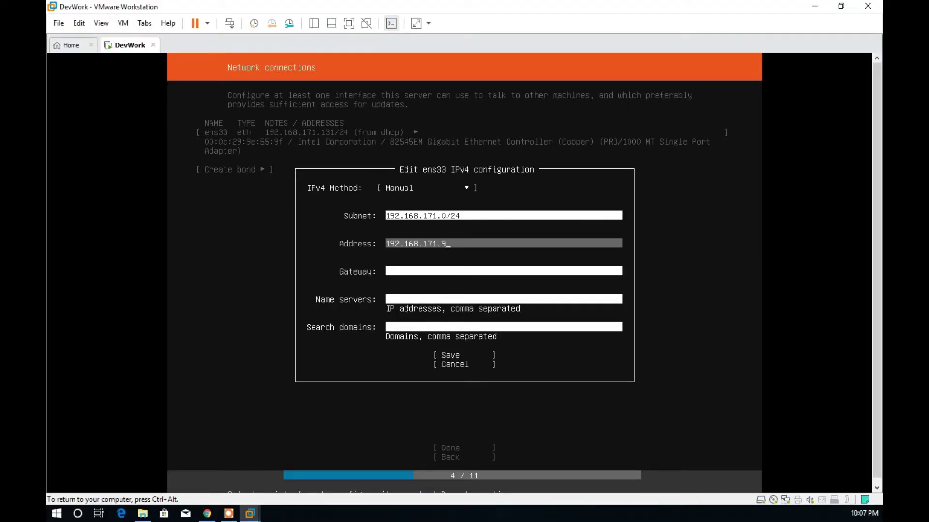
key(Tab)
text(192.168)
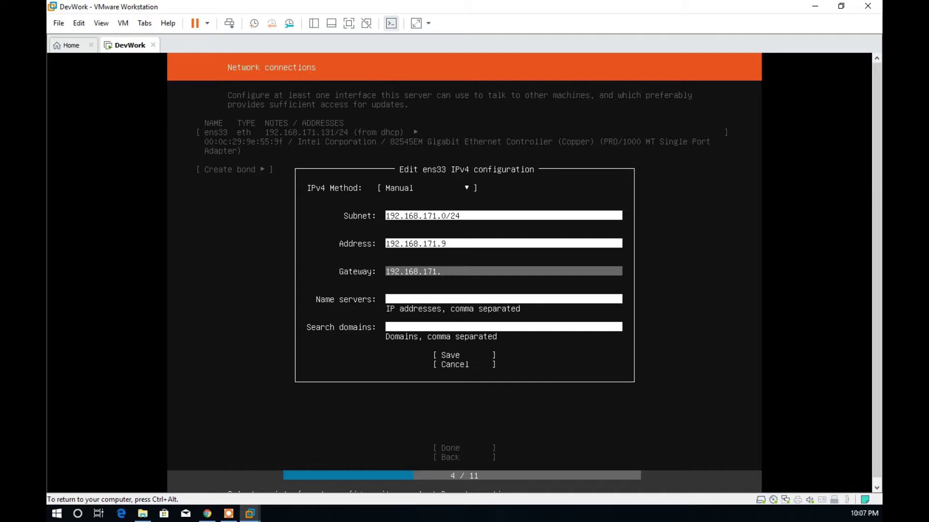
text(.171.2)
key(Tab)
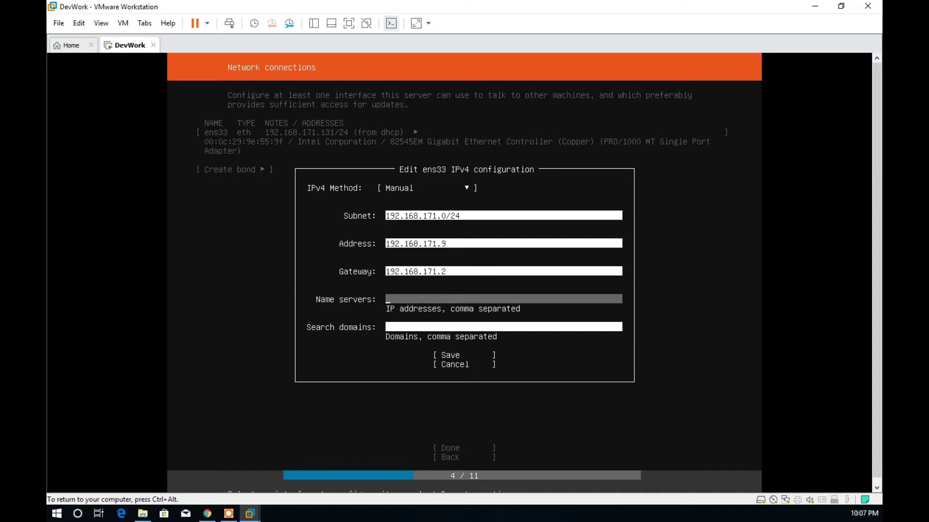
- Set the ens33 name servers to 8.8.8.8,8.8.4.4, leave the search domains empty, and save the IPv4 configuration
text(8.8.8.8,8.8.4.4)
key(Tab)
key(Tab)
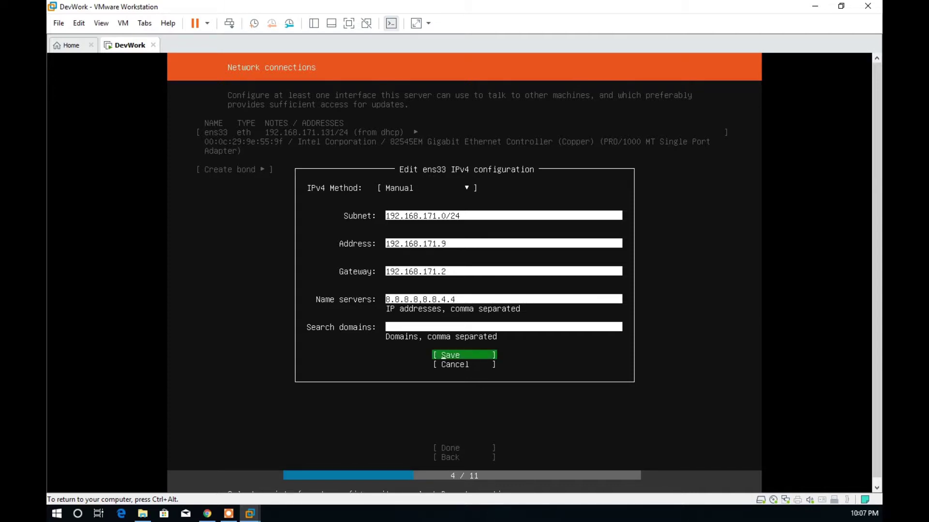
key(Return)
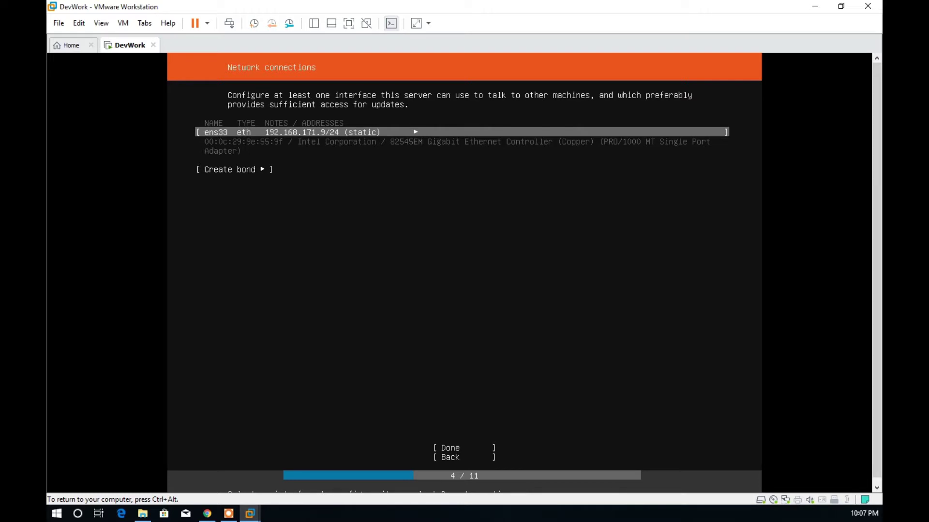
- Accept the network connections and continue past the proxy setup with the proxy address left blank
key(Down)
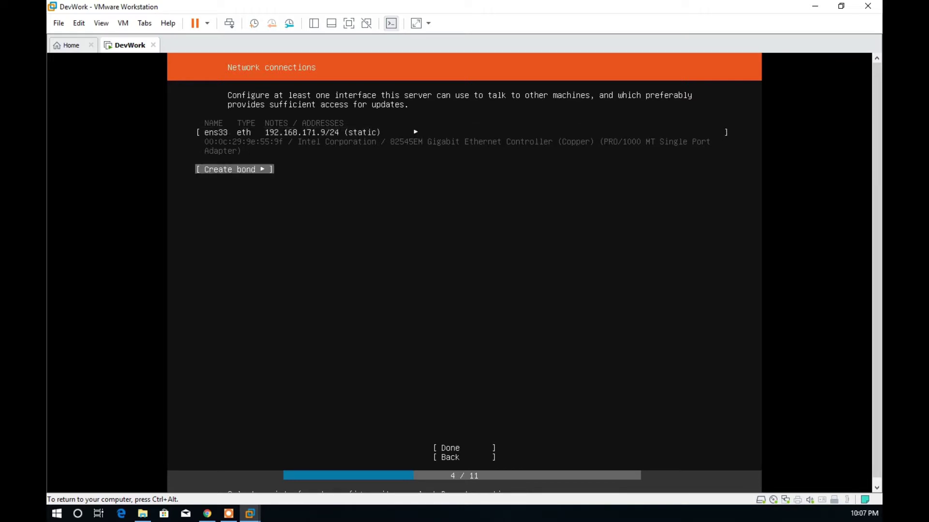
key(Down)
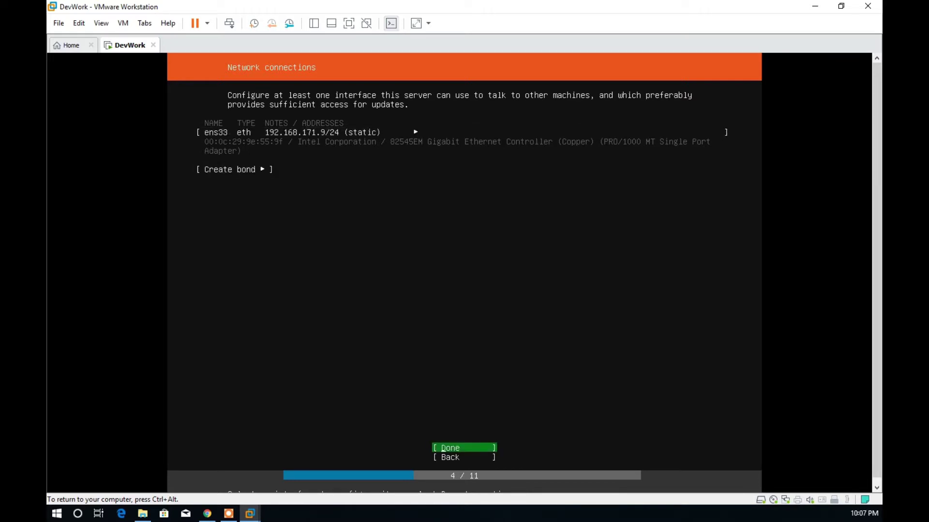
key(Return)
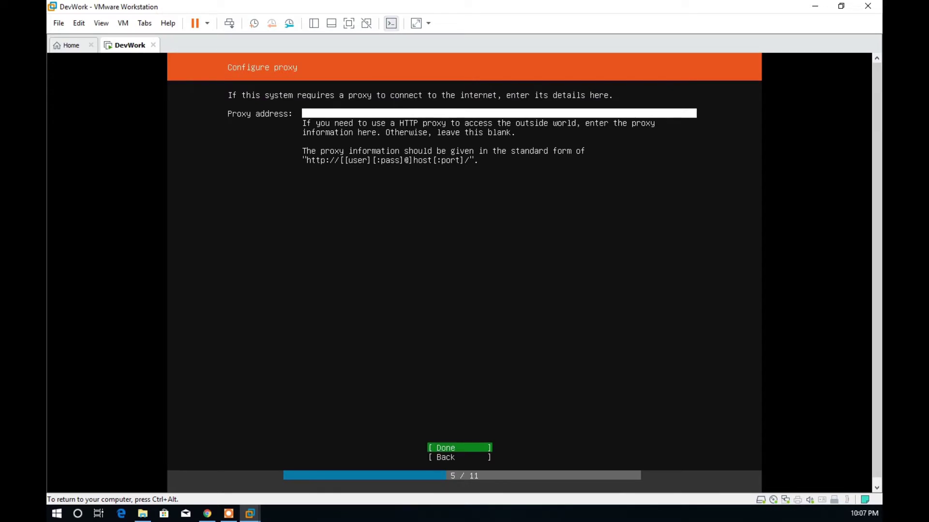
key(Return)
- Choose /dev/sda for the guided partitioning, accept the proposed file system layout, and confirm formatting the disk to begin the installation
key(Return)
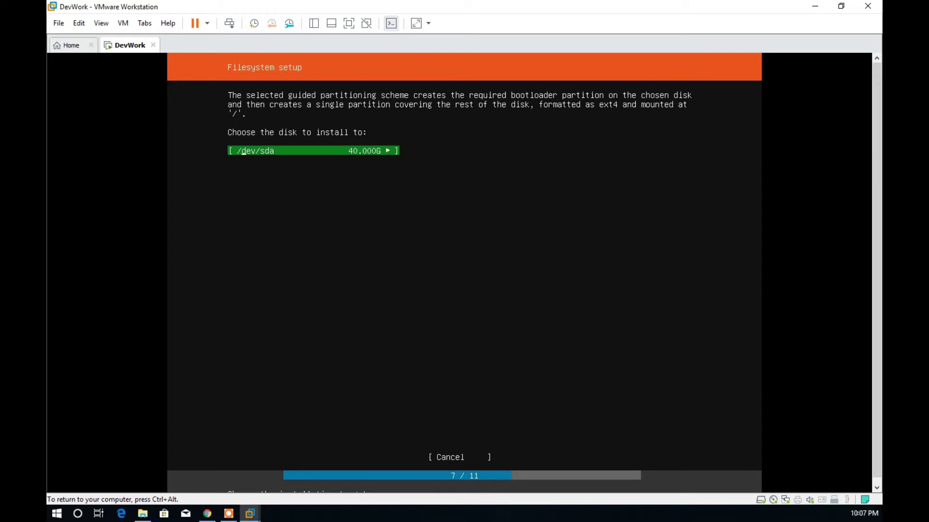
key(Return)
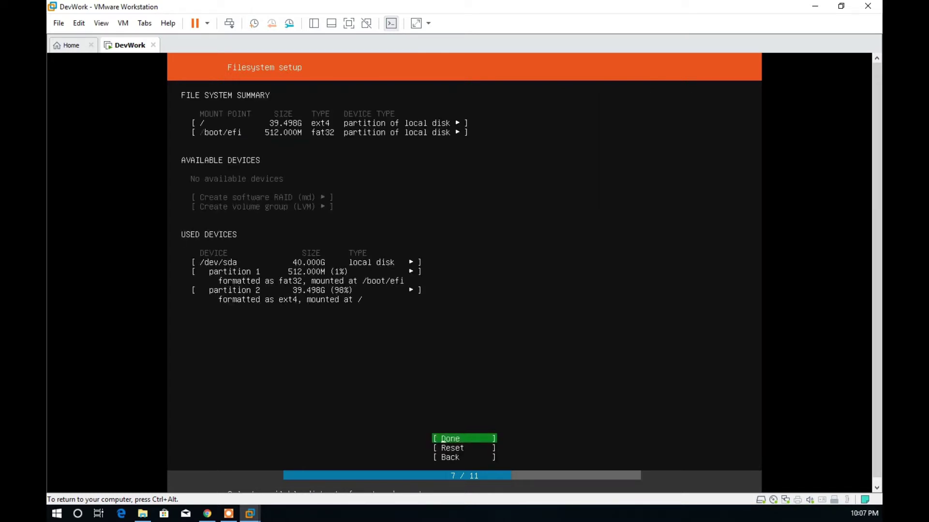
key(Return)
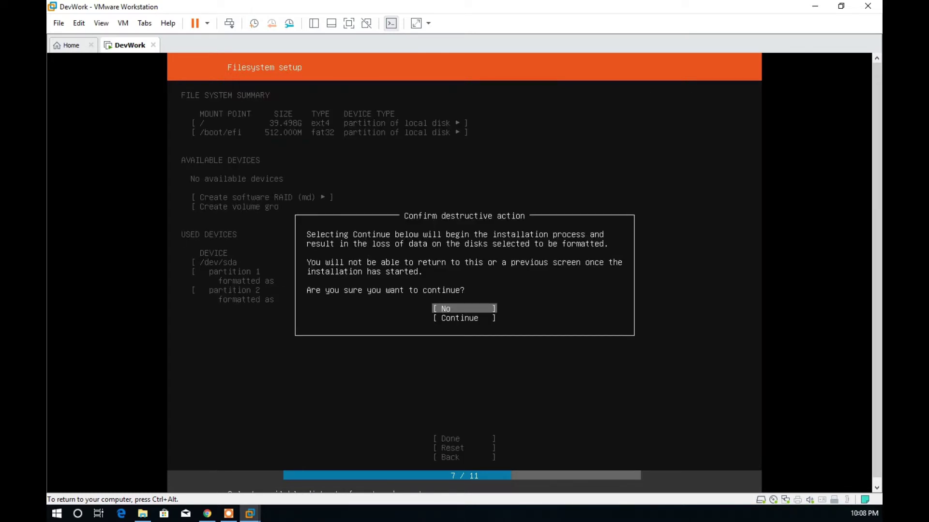
key(Down)
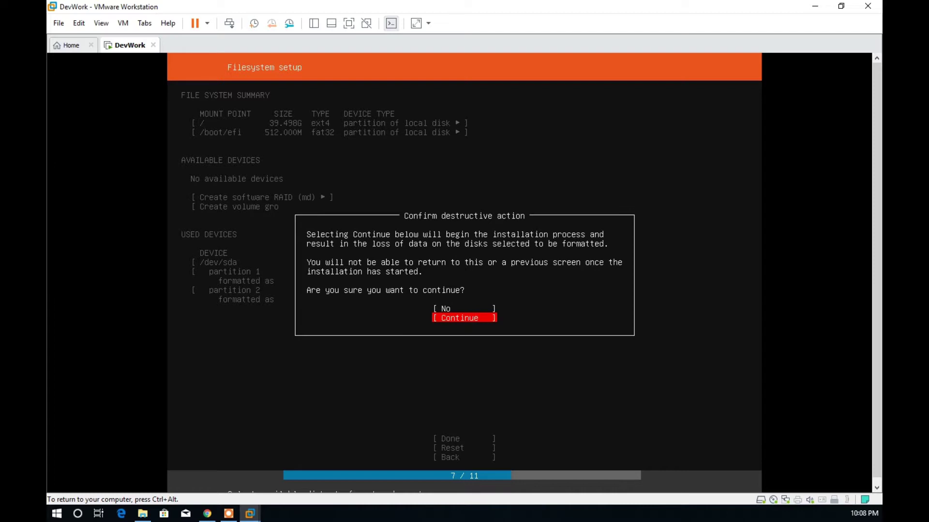
key(Return)
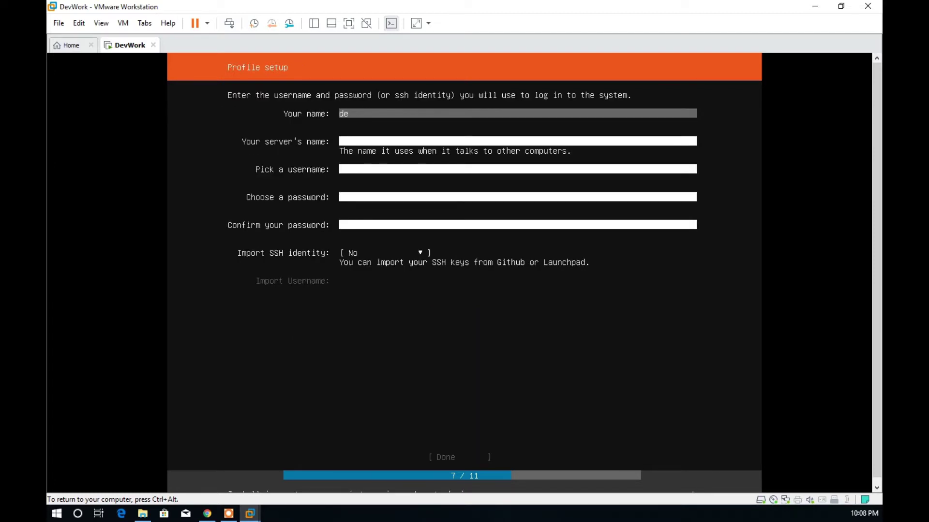
- Fill in the profile with the name Dev Admin, the server name devbox01 and the username devadmin
text(Dev Admin)
key(Tab)
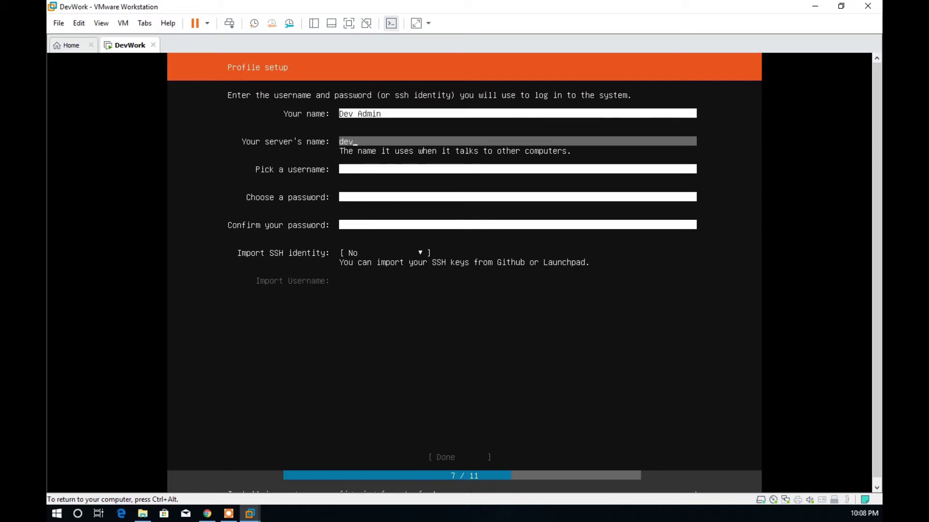
key(Tab)
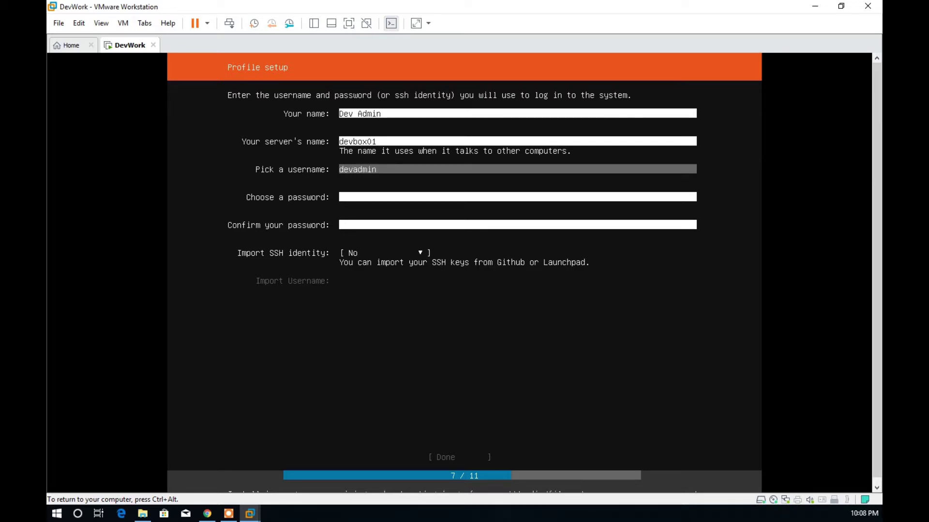
- Enter and confirm the account password, leave the SSH identity import at No, and submit the profile
key(Tab)
key(Tab)
text(****)
key(BackSpace)
key(BackSpace)
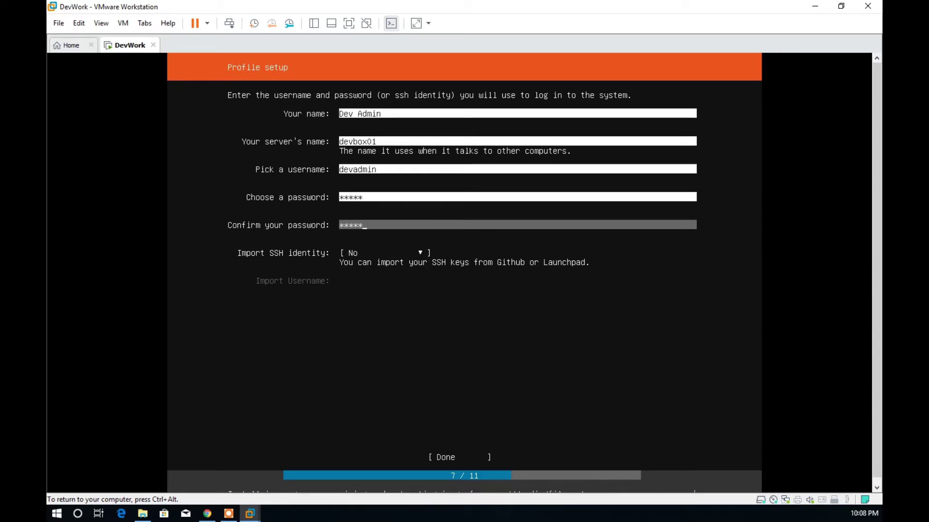
key(Tab)
key(Tab)
key(Return)
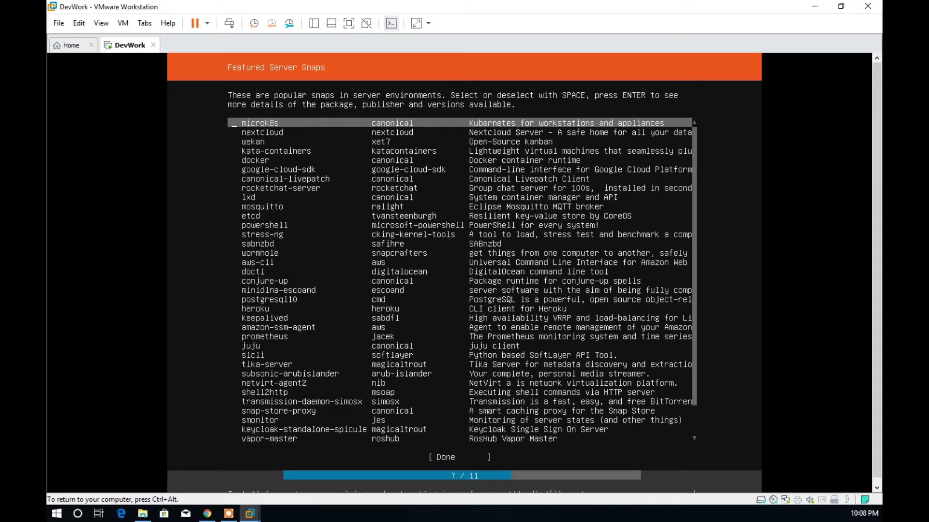
- Continue without selecting any featured server snaps and reboot the virtual machine once the installation completes
key(Tab)
key(Return)
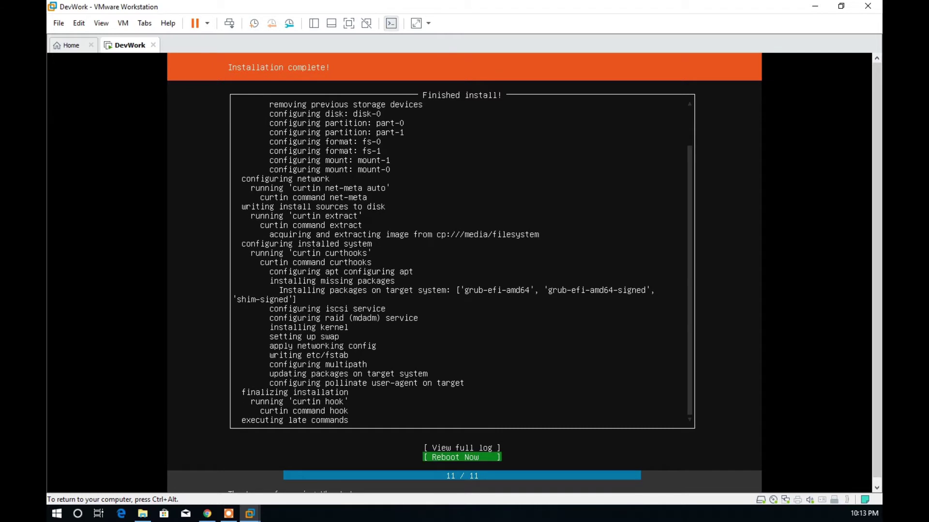
key(Return)
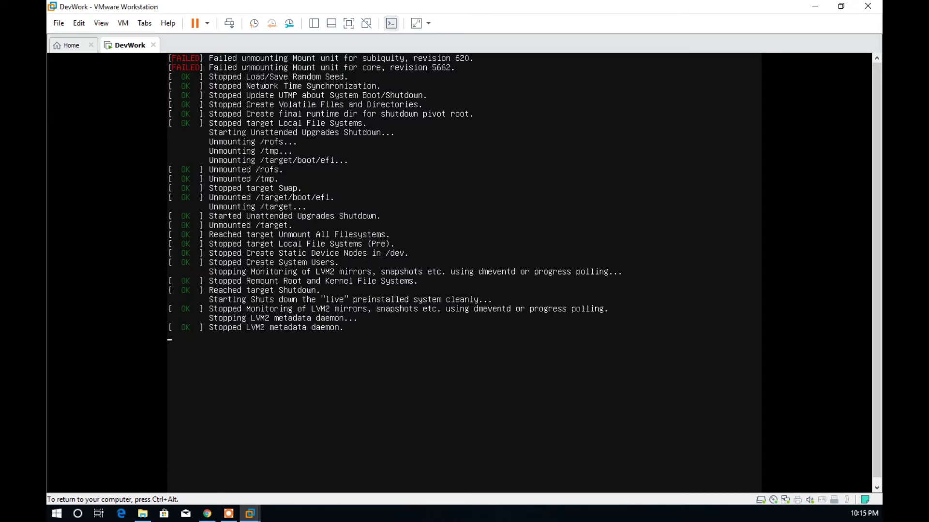
key(Return)
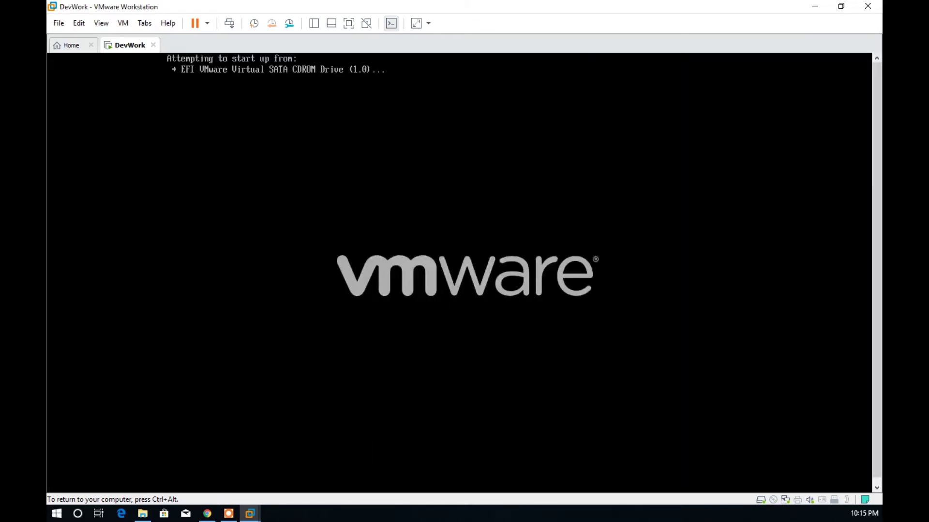
- Release input from the guest console and open the list of the virtual machine's removable devices
key(ctrl+alt)
click(207, 24)
click(123, 24)
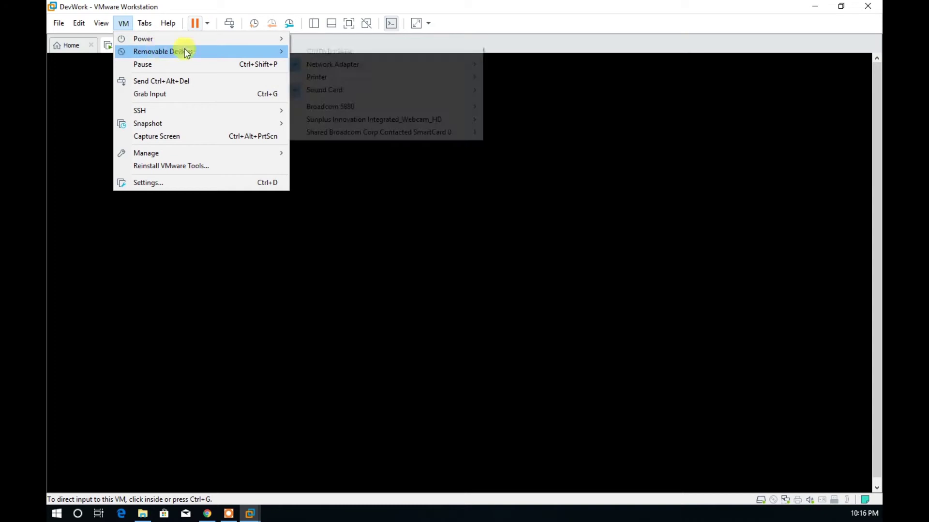
- Log in to the devbox01 console as devadmin with the account password
click(133, 359)
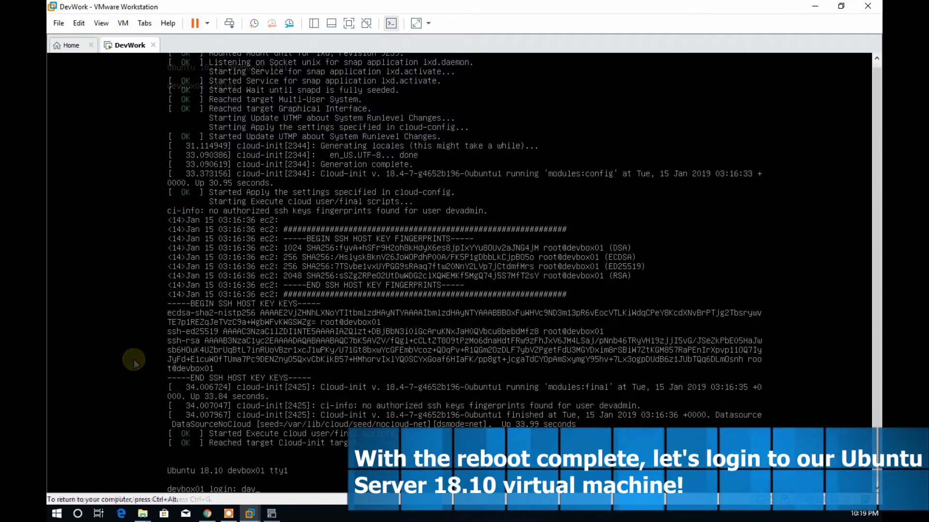
text(min)
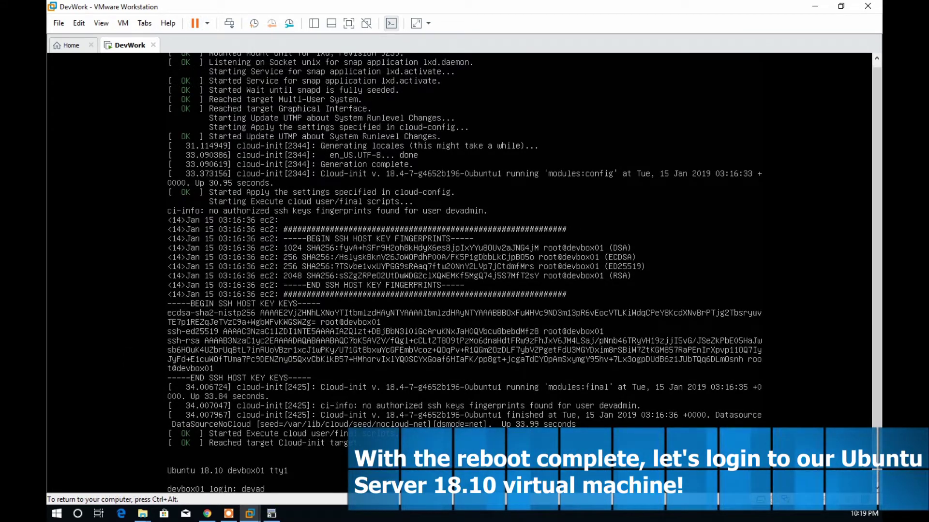
key(Return)
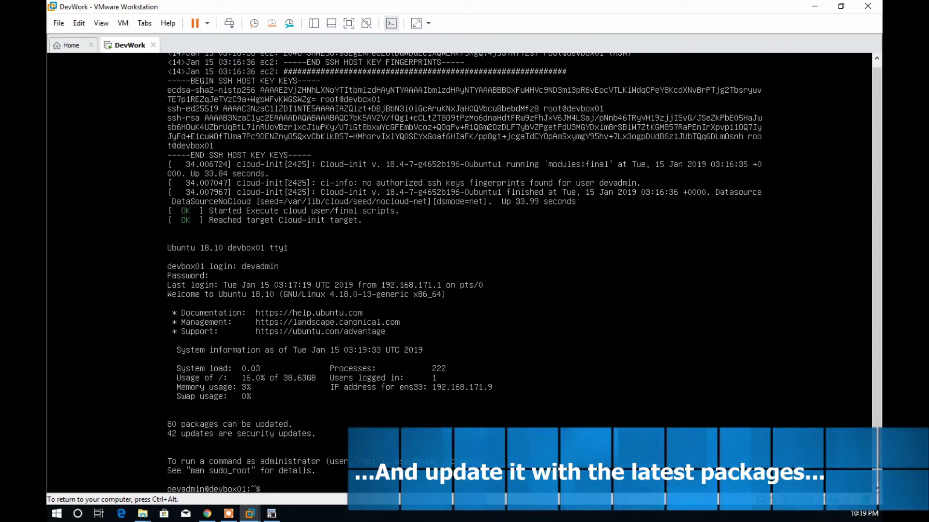
- Refresh the package lists with sudo apt-get update, authenticating with the sudo password
text(sudo apt-get update)
key(Return)
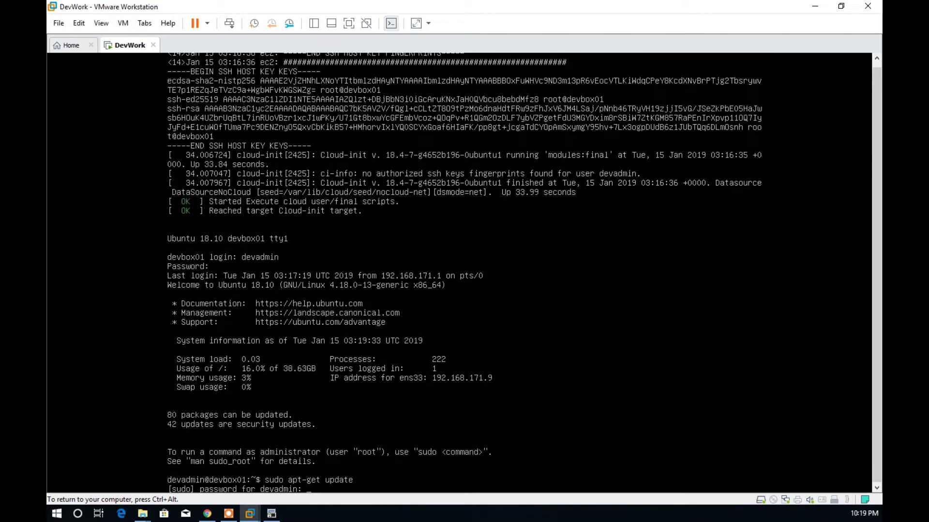
key(Return)
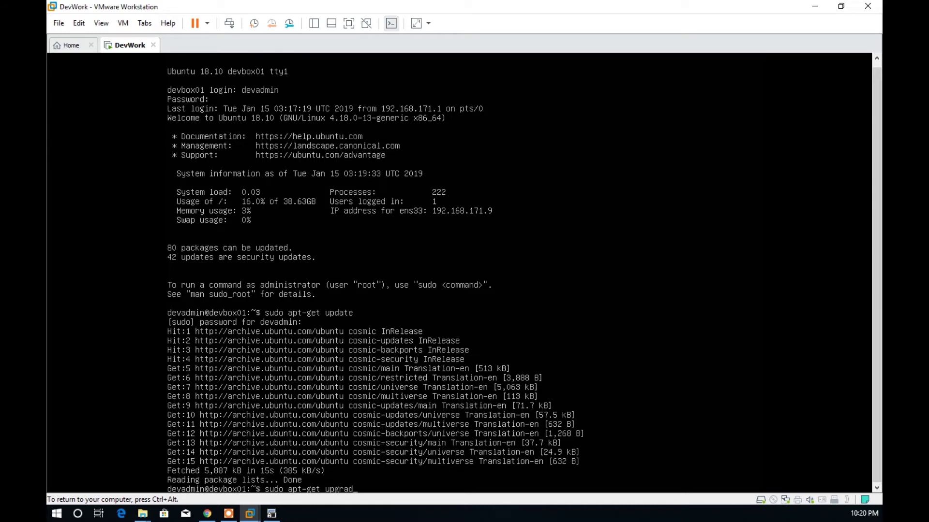
- Run sudo apt-get upgrade and agree to install the available package upgrades
text(e)
key(Return)
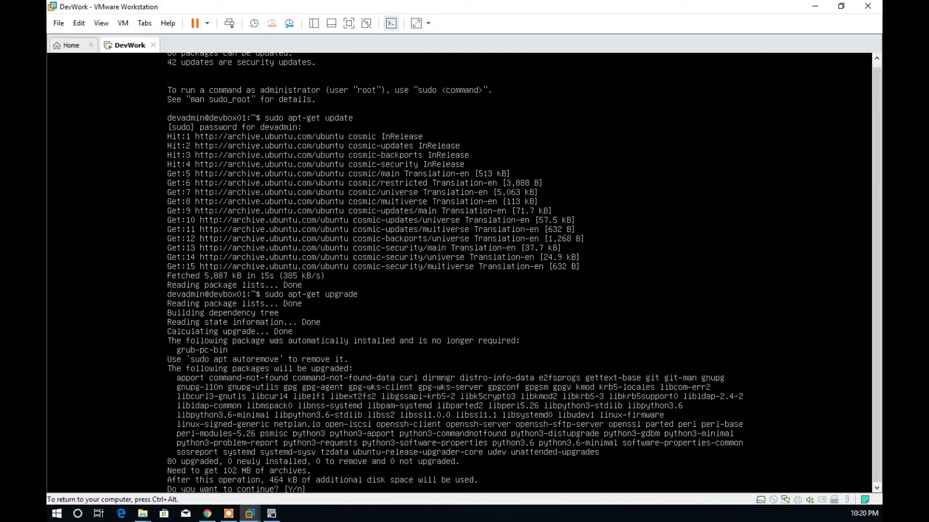
text(y)
key(Return)
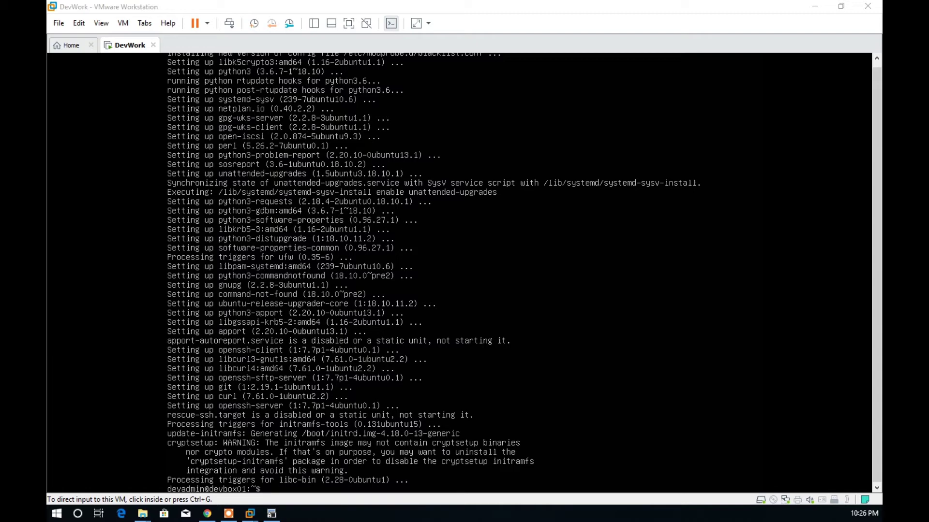
- Run ifconfig in the guest console to check the network interface addresses, then release the console input
click(161, 308)
text(ifconfig)
key(Return)
key(ctrl+alt)
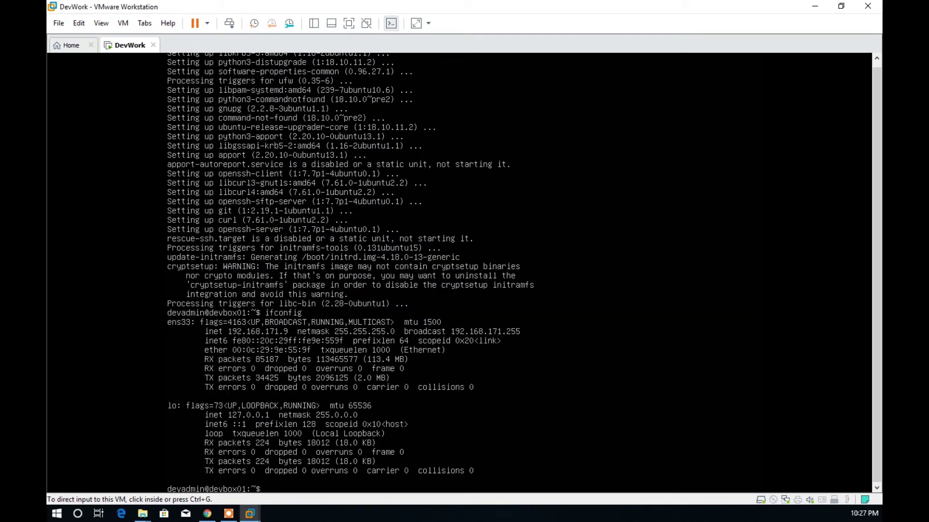
- Switch to SecureCRT and make an SSH2 quick connection to 192.168.171.9 on port 22
drag(241, 133, 364, 145)
click(361, 185)
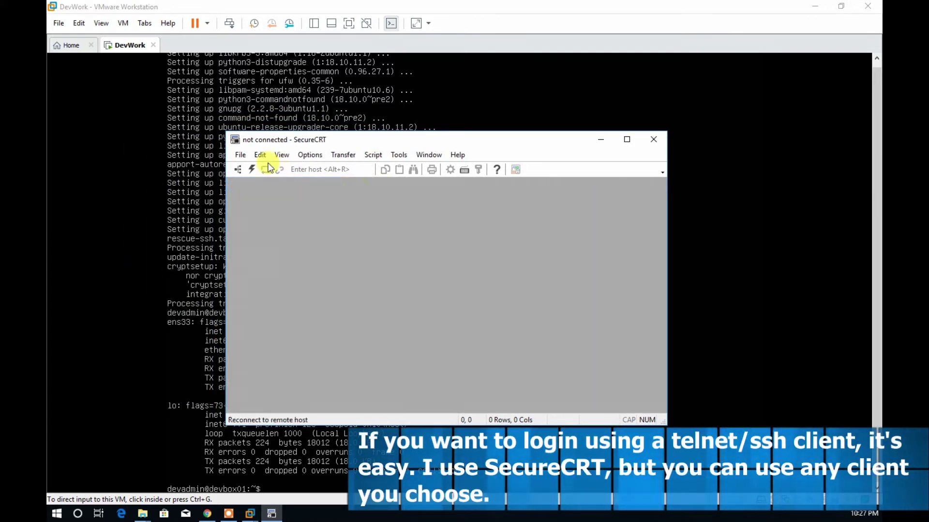
click(253, 168)
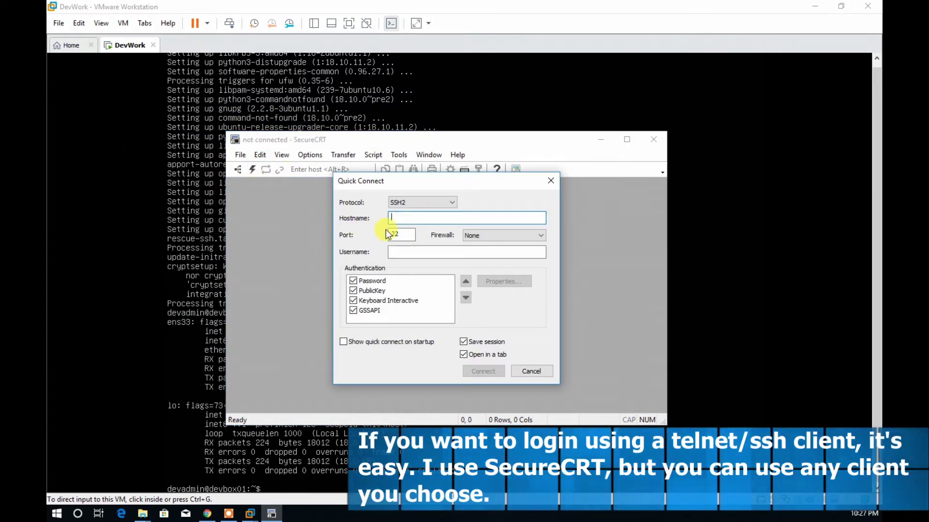
text(192.168)
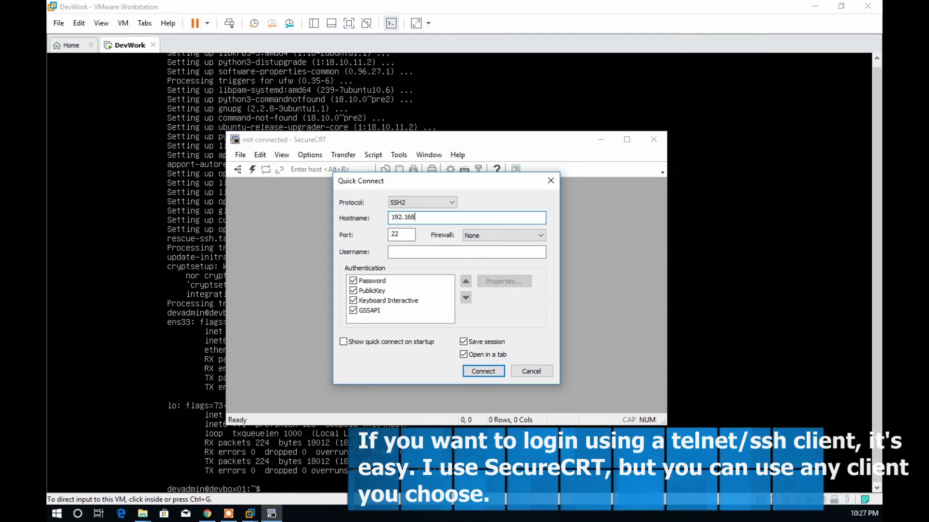
text(.171.)
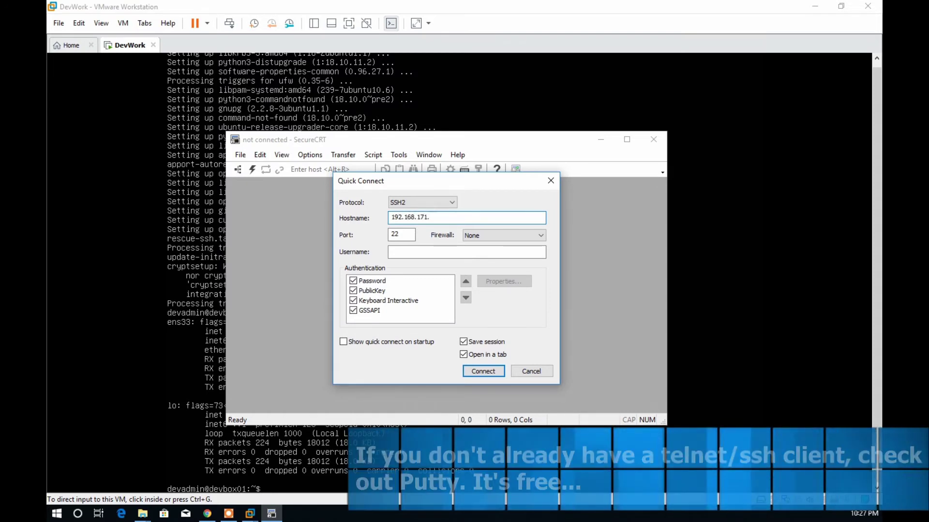
text(9)
key(Return)
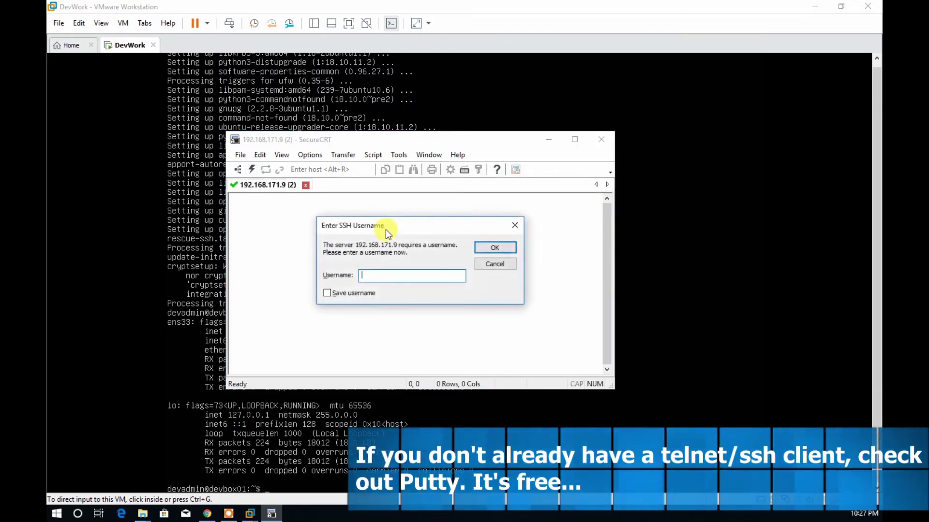
- Log in to the SSH session as devadmin with the account password, then enlarge and reposition the terminal window
text(devadmin)
key(Return)
text(•••••)
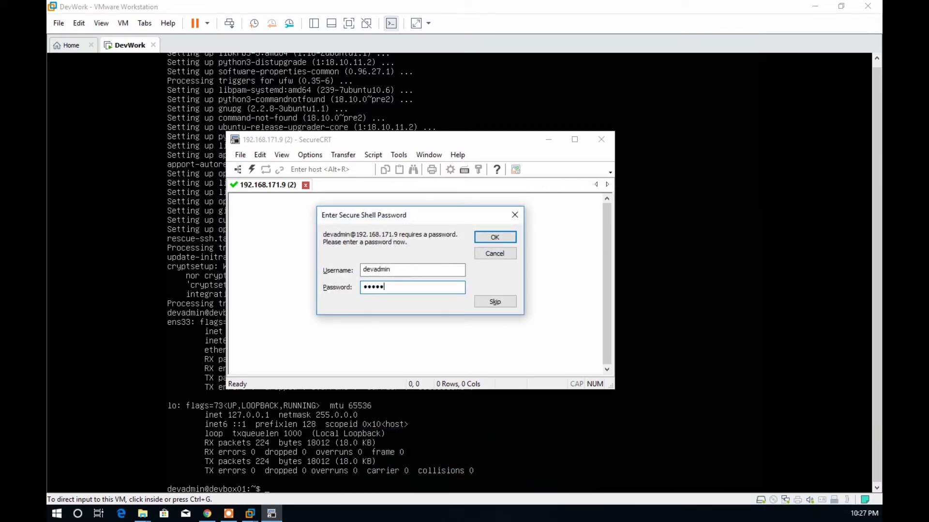
key(Return)
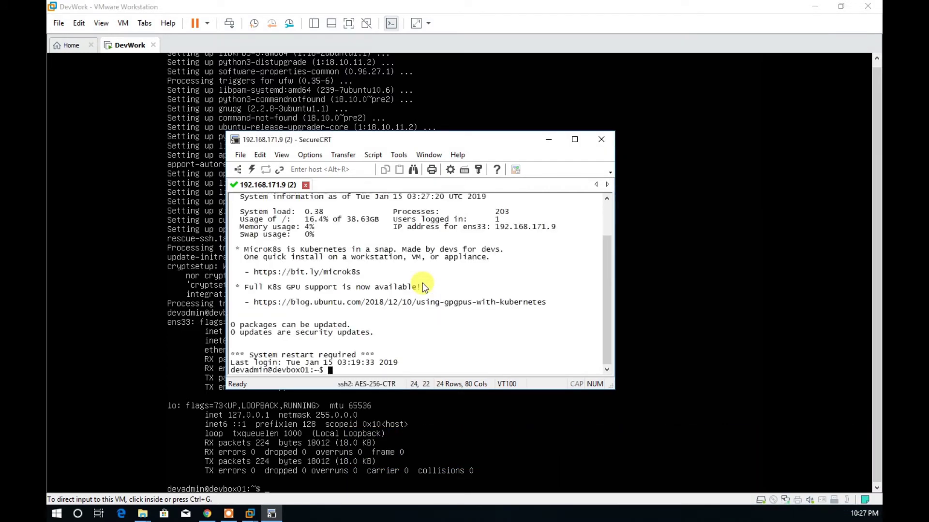
drag(613, 388, 749, 449)
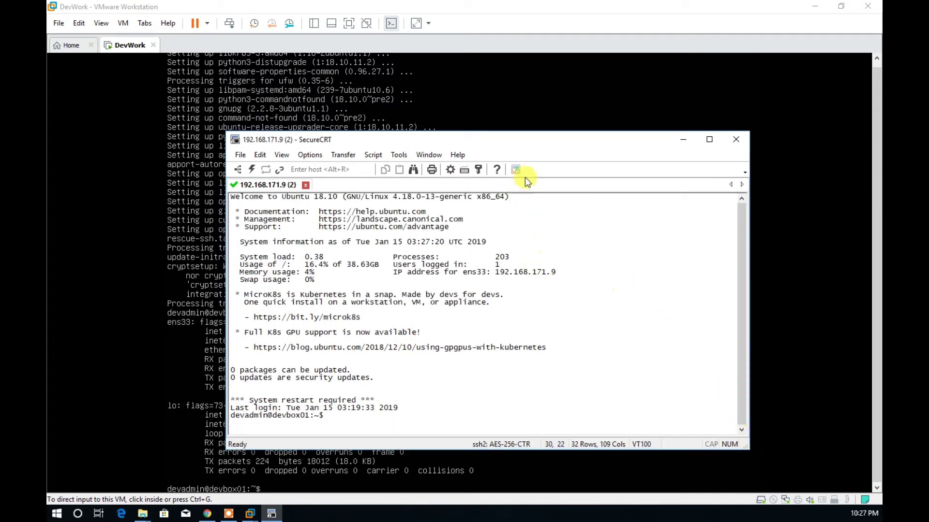
drag(529, 146, 457, 129)
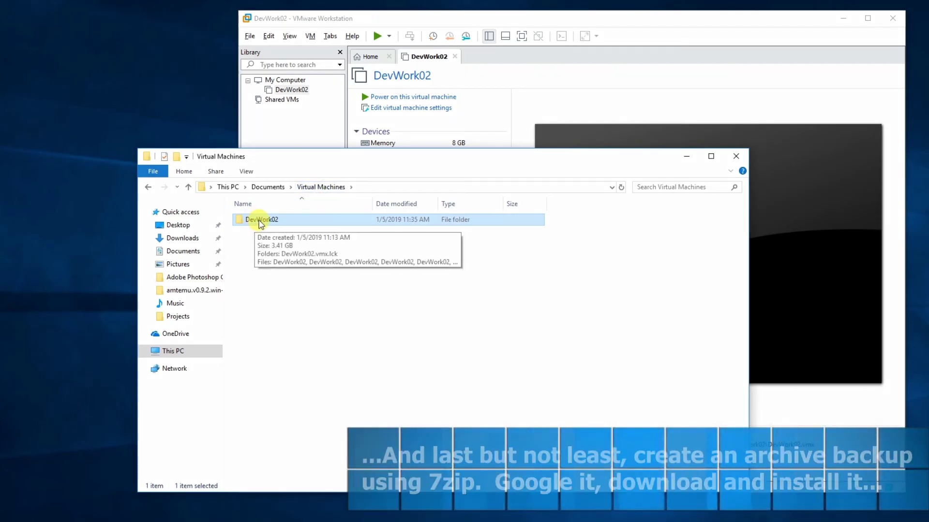
- In File Explorer, look through the DevWork02 virtual machine folder's files and return to the Virtual Machines folder
right_click(259, 224)
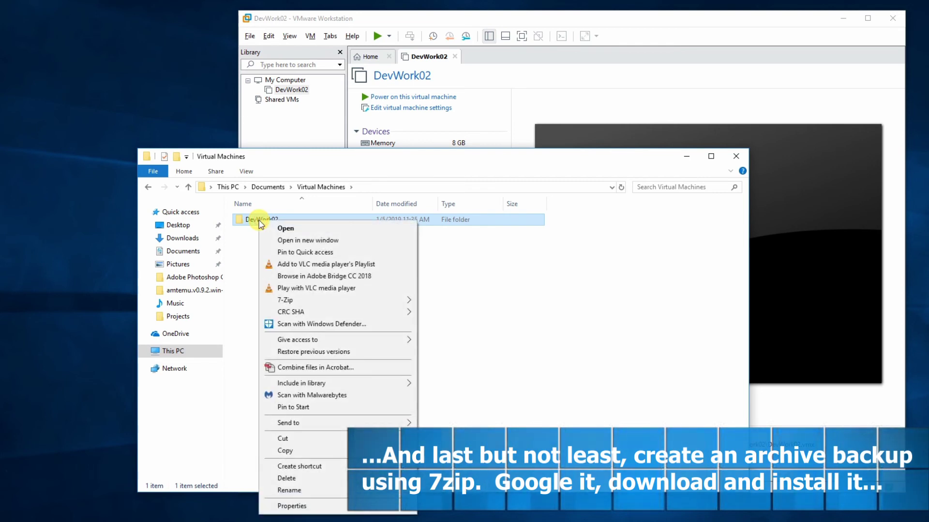
key(Return)
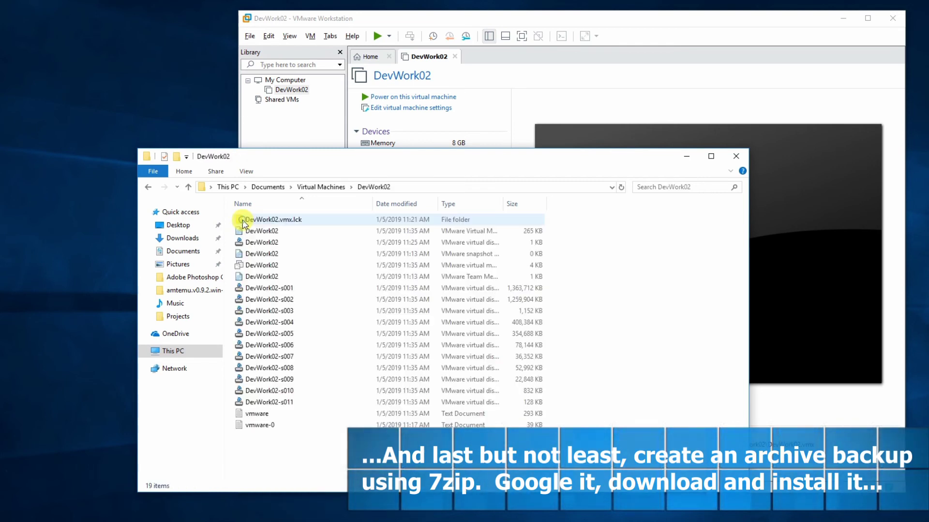
click(302, 187)
- Compress the DevWork02 folder with 7-Zip into the archive DevWork02.7z
right_click(261, 221)
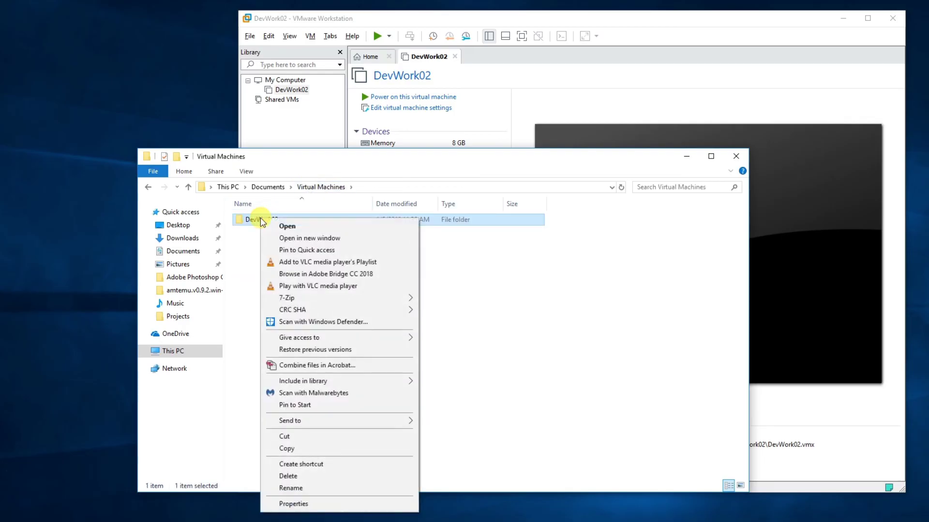
mouse_move(350, 304)
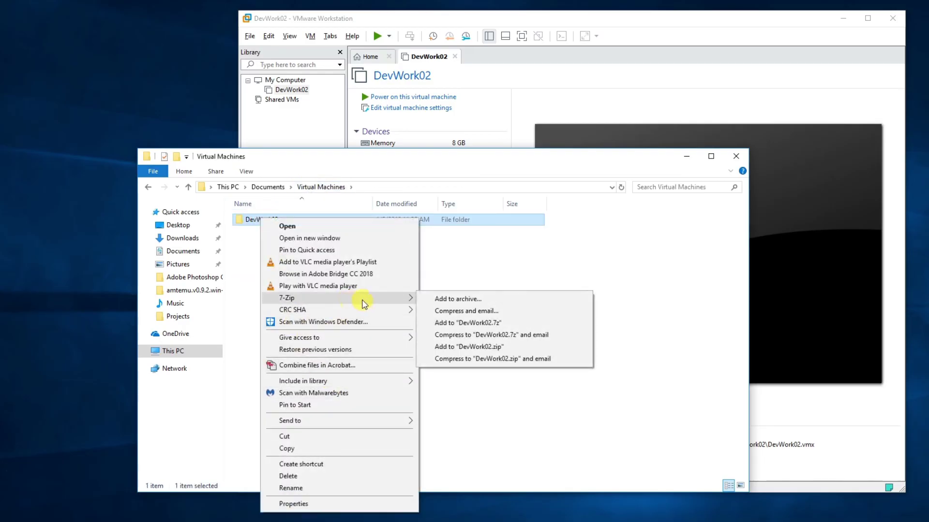
click(457, 325)
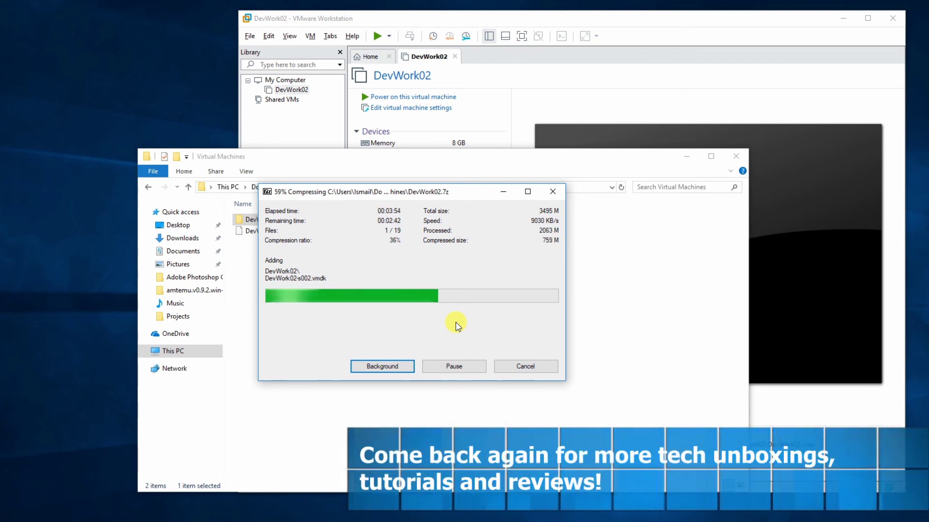
click(65, 381)
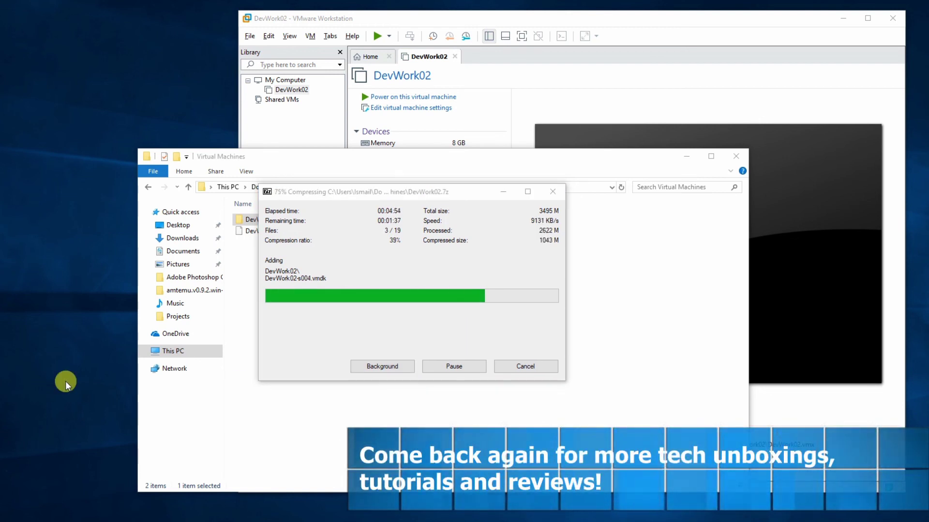